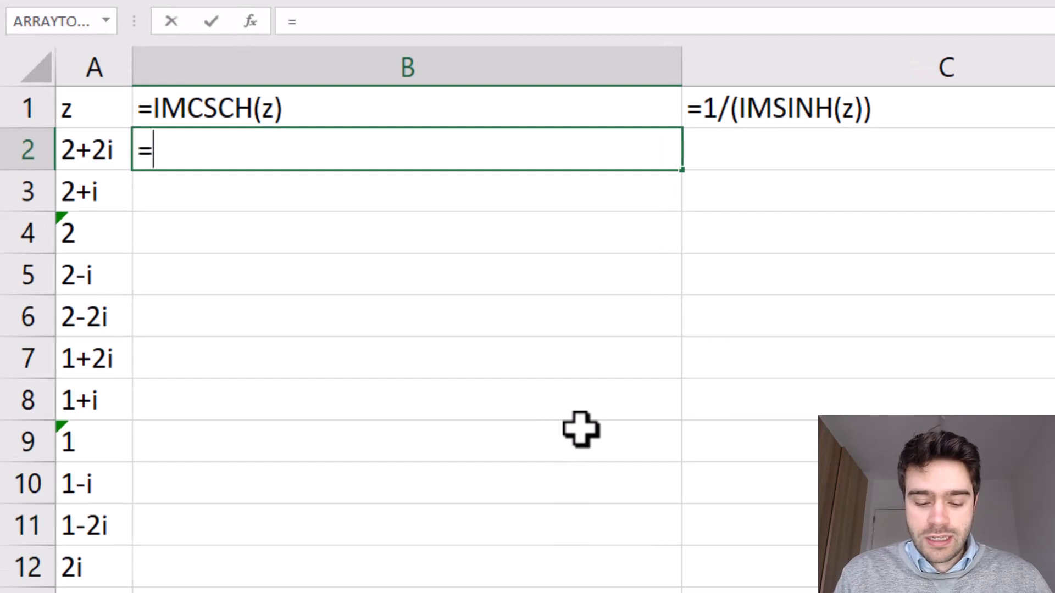
Step: Enter =IMCSCH(A2) in cell B2 and fill the formula down column B alongside the z values
text(()
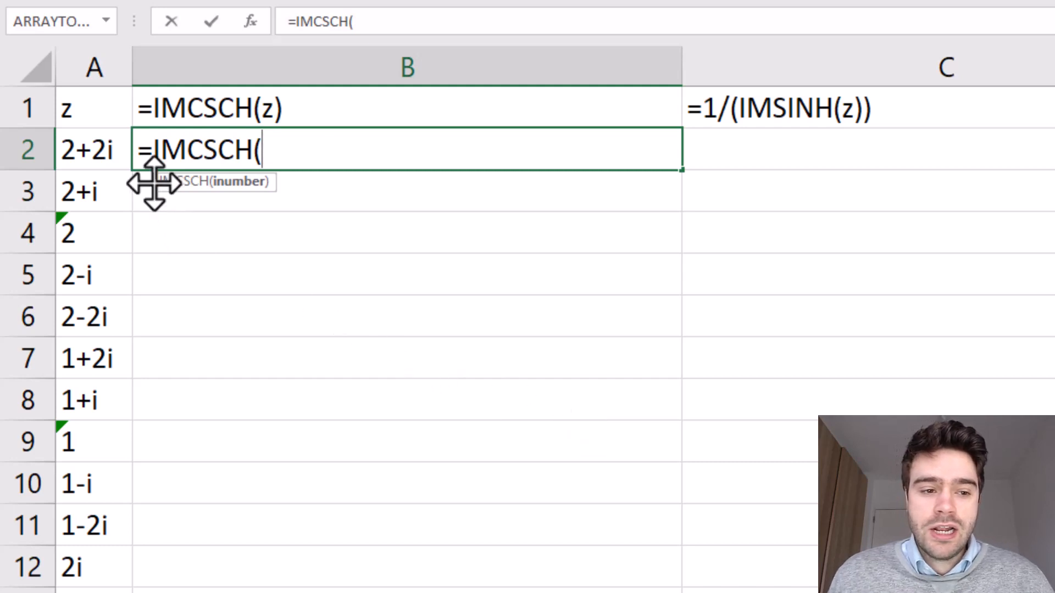
click(119, 154)
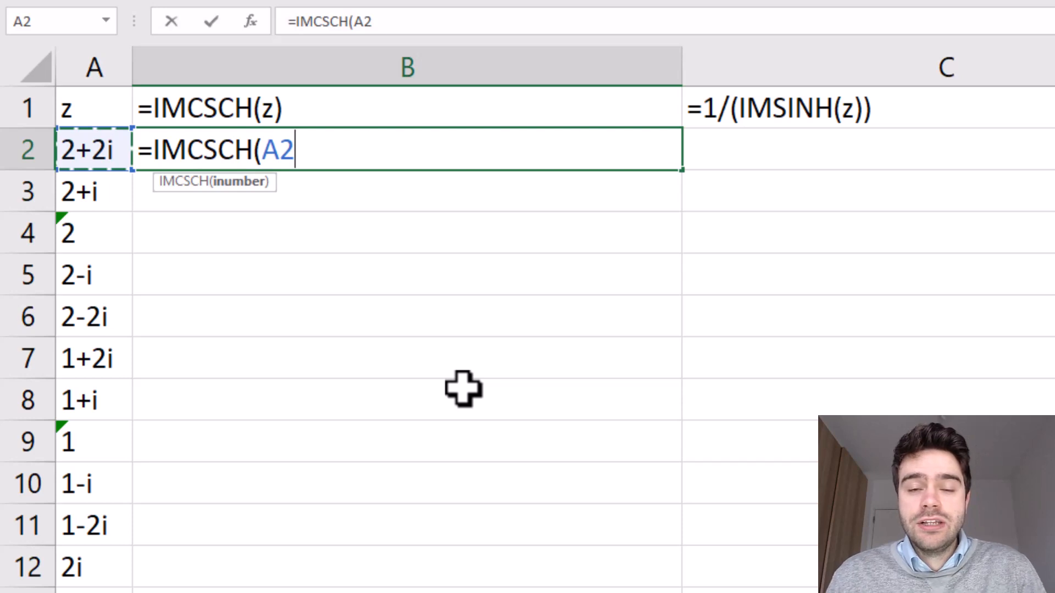
text())
key(Return)
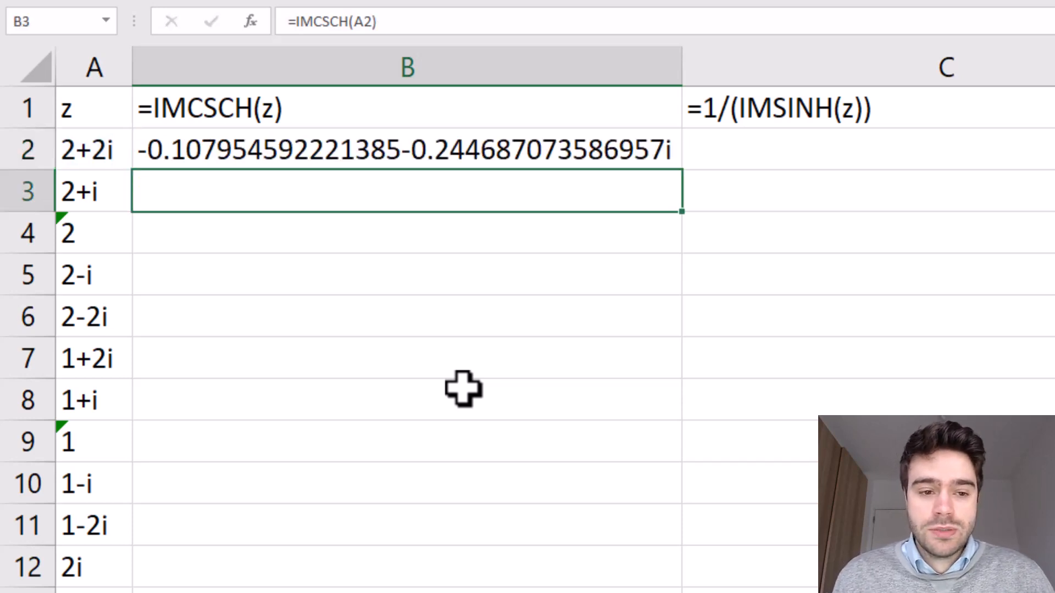
click(674, 142)
double_click(683, 171)
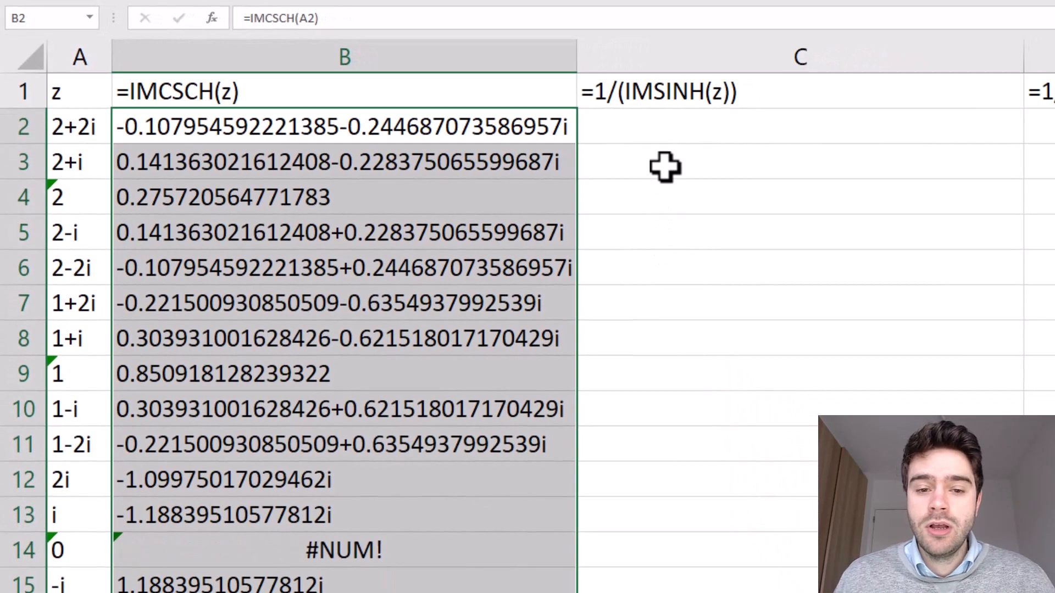
Step: Write the formula =IMSINH(A2) in cell C2
click(673, 132)
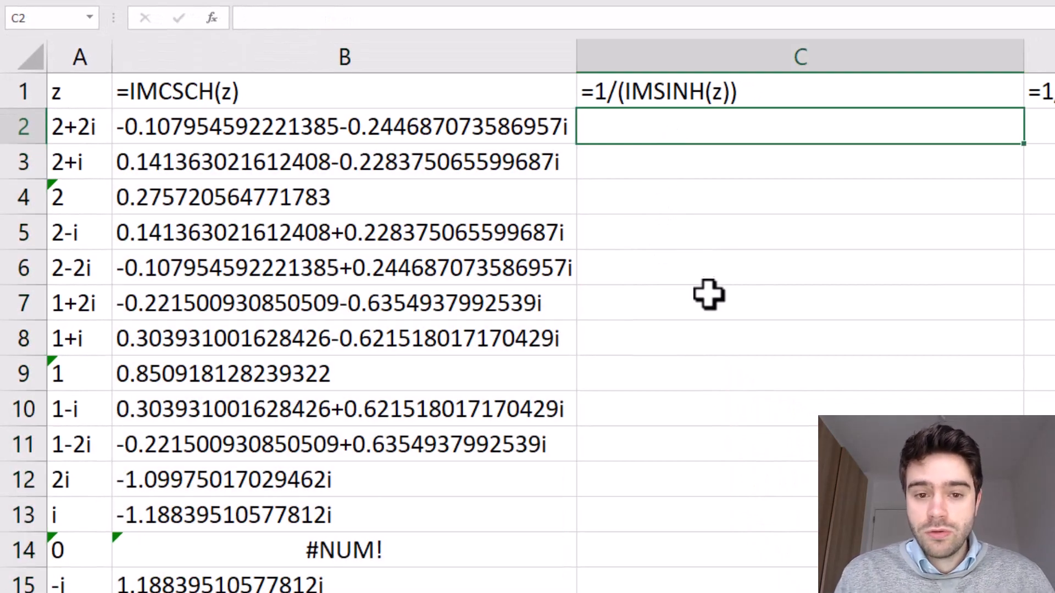
text(=)
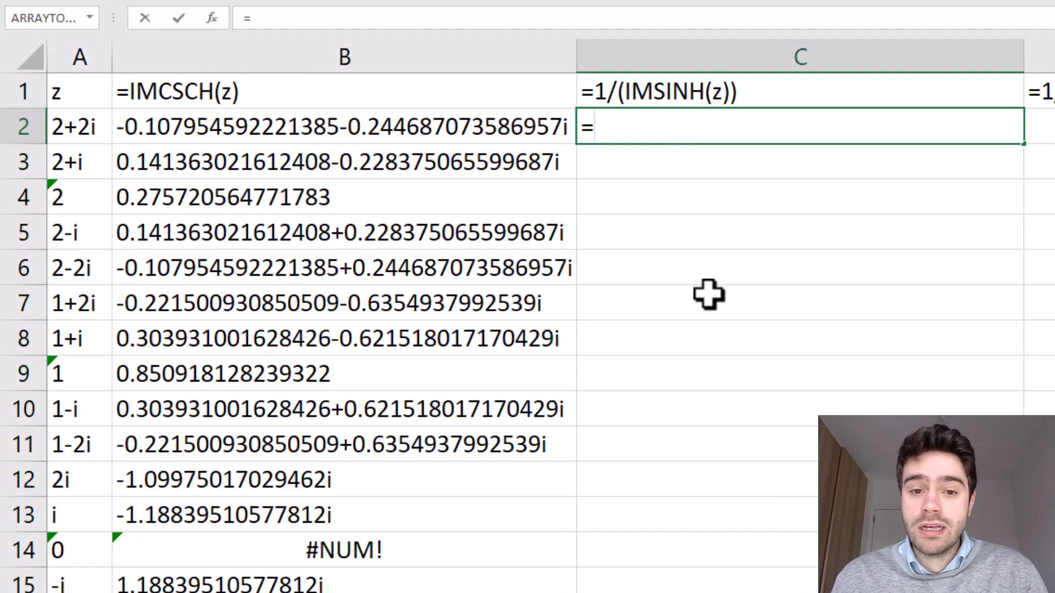
text(IMS)
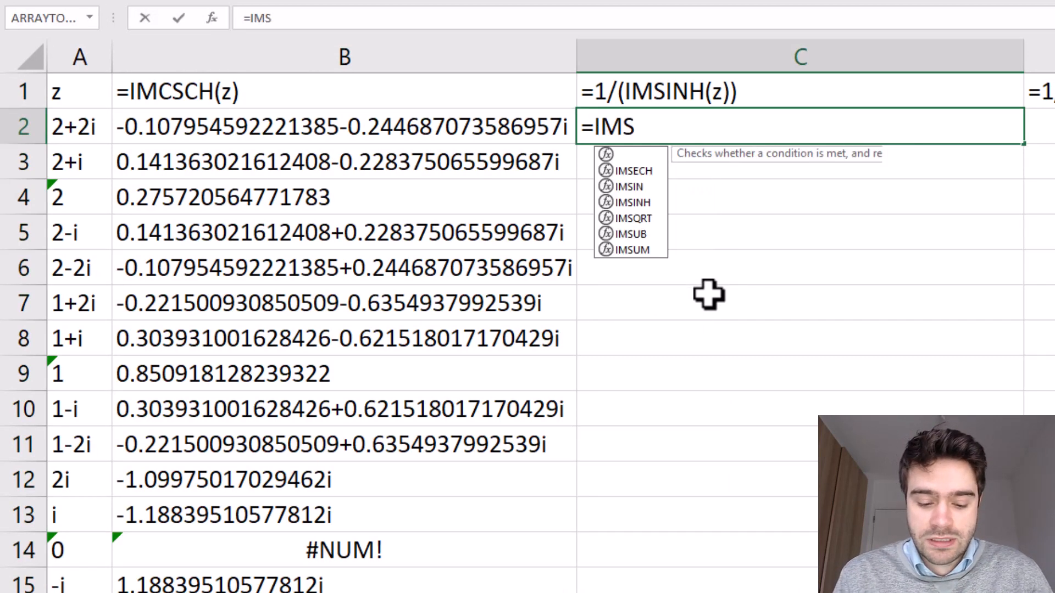
text(INH()
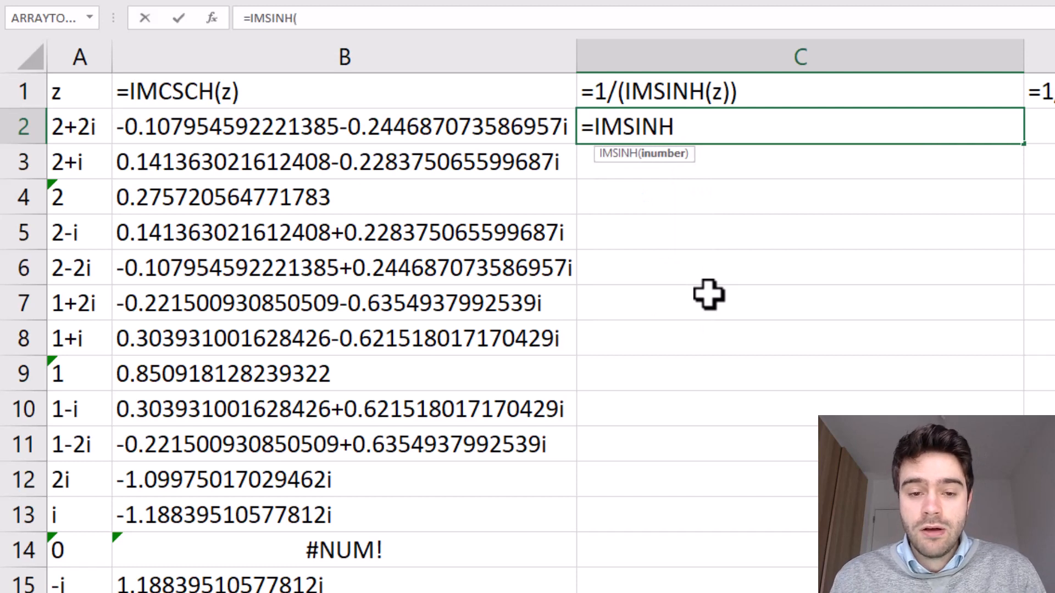
click(78, 124)
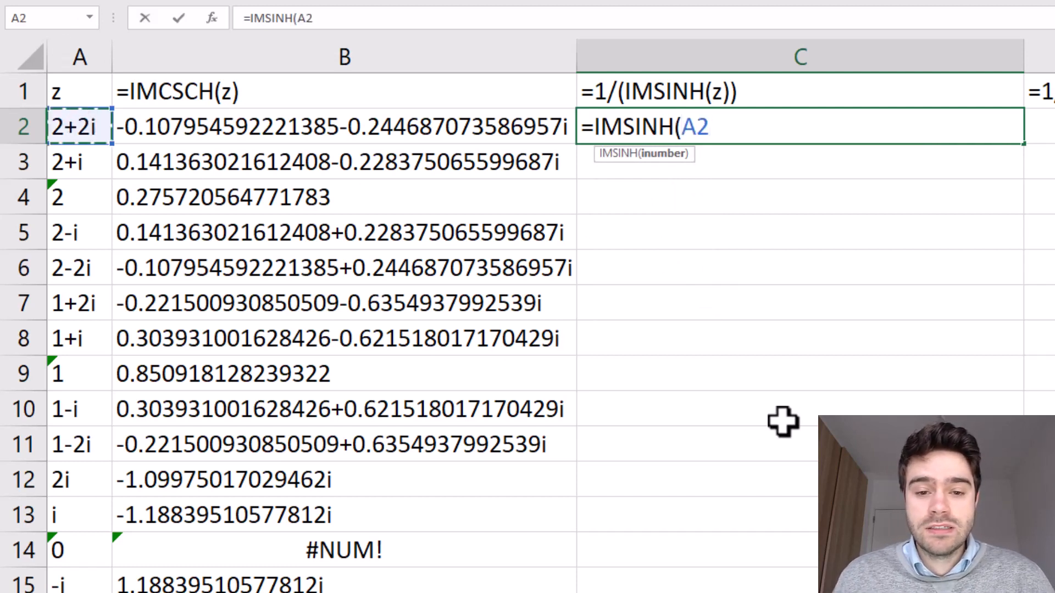
text())
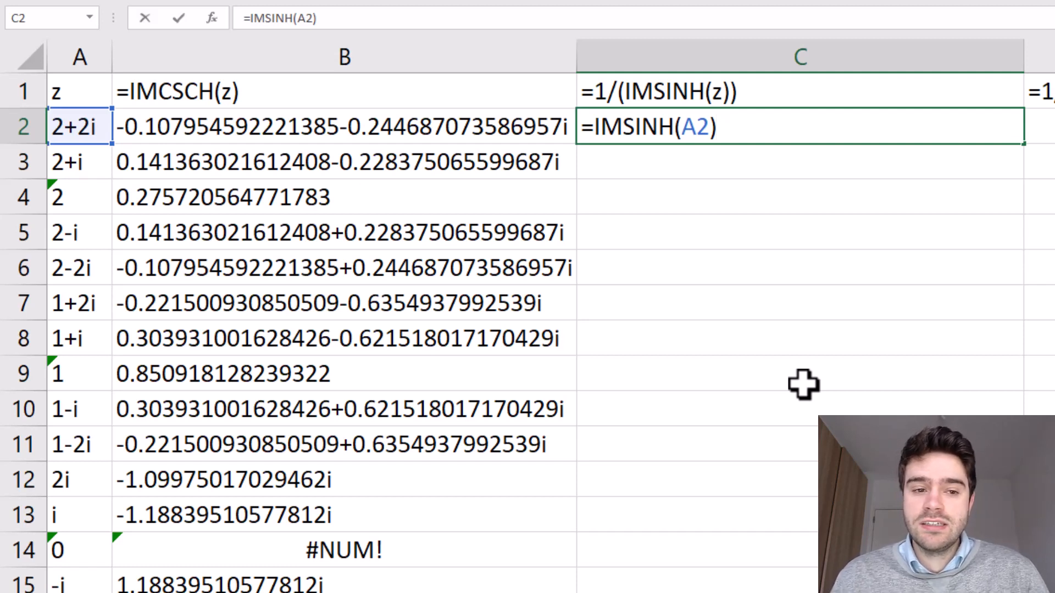
Step: Wrap the C2 formula in a complex division with numerator 1, so it reads =IMDIV(1,IMSINH(A2)), and commit it
click(592, 127)
text(IMD)
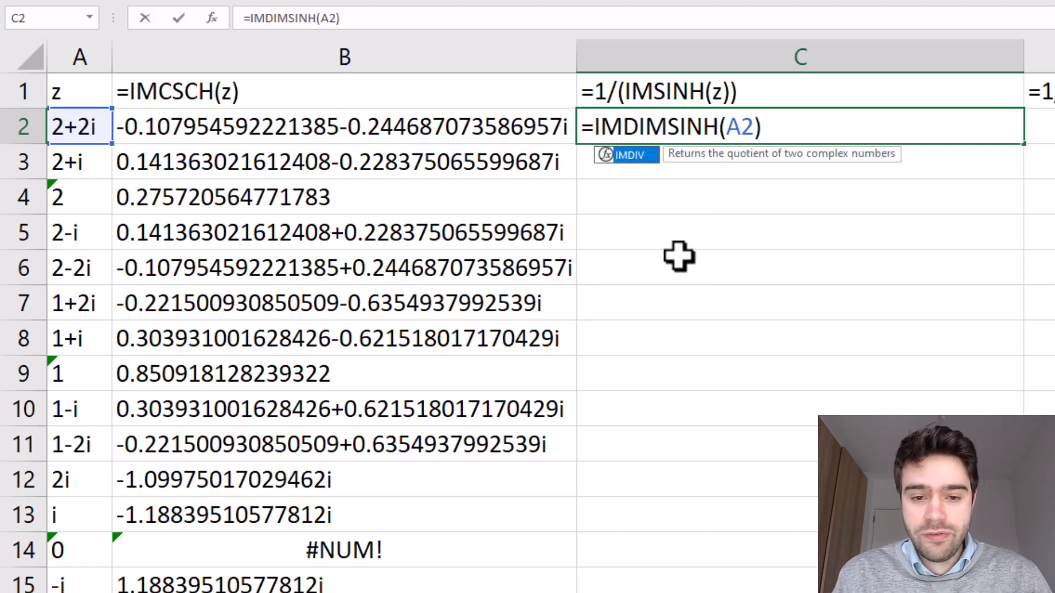
text(IV)
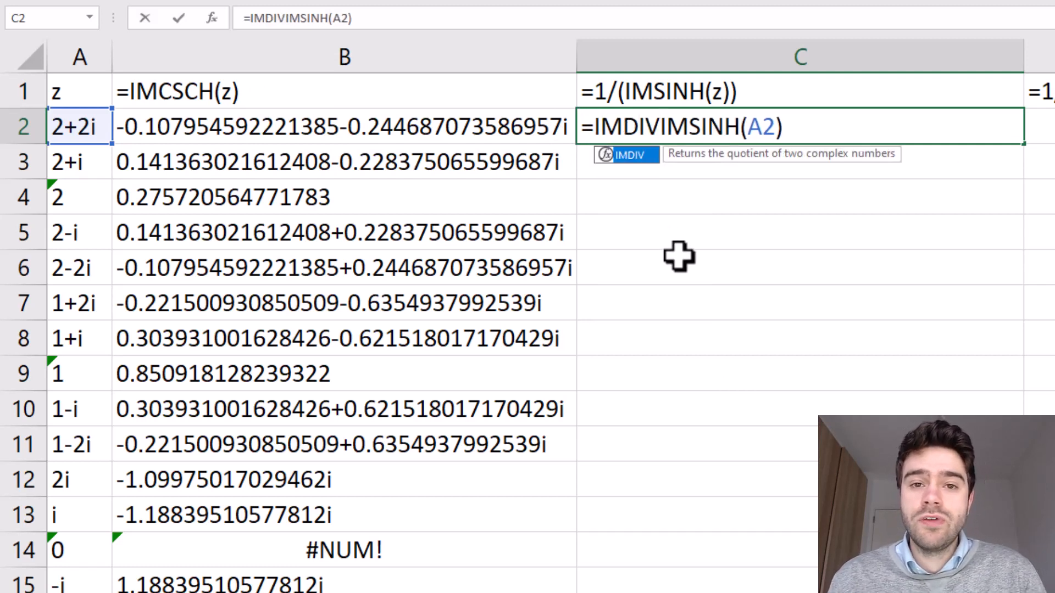
text(()
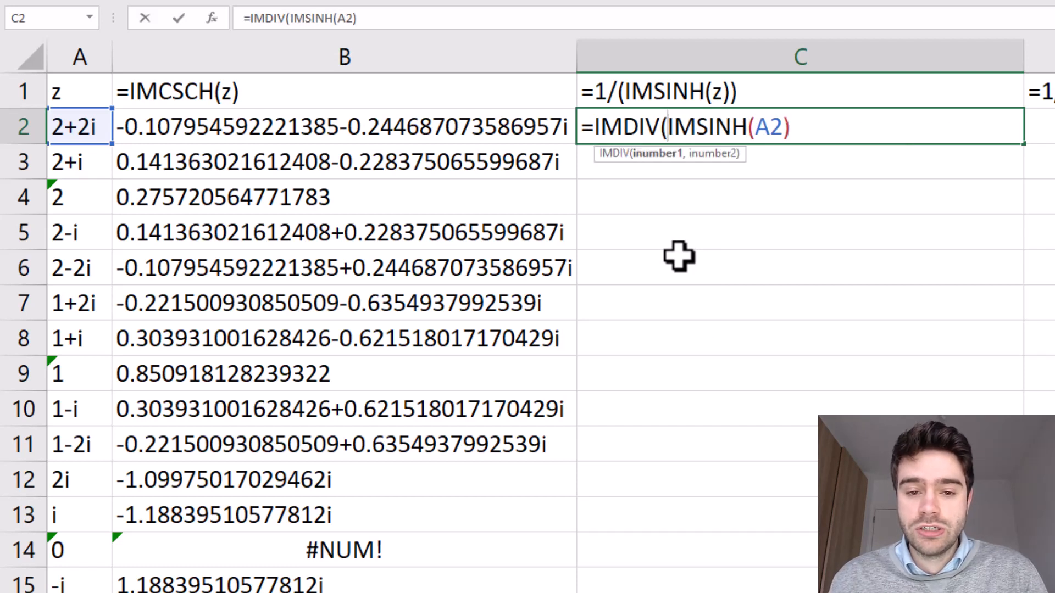
text(1,)
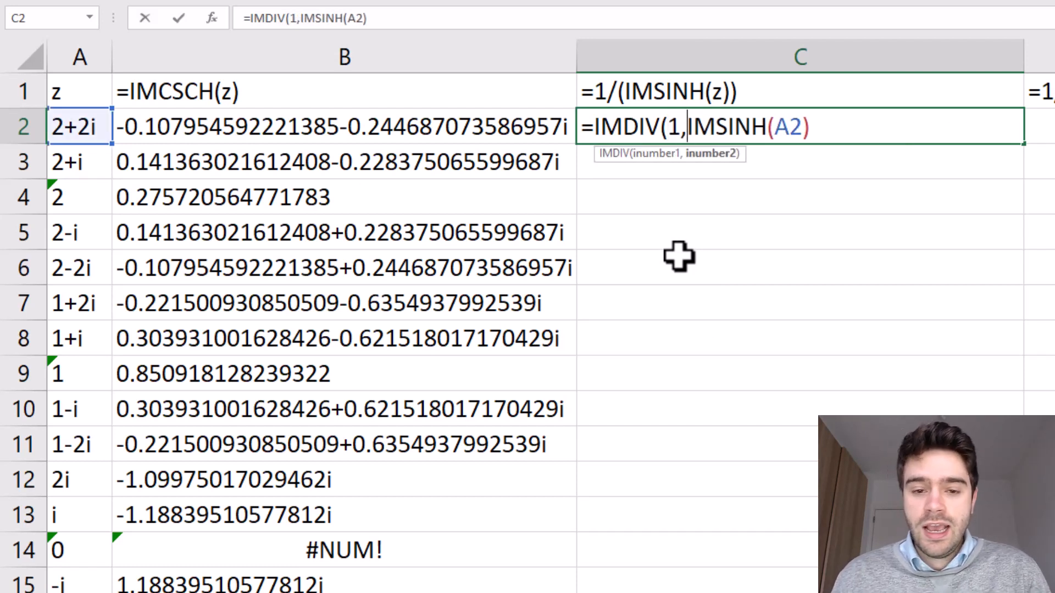
click(830, 126)
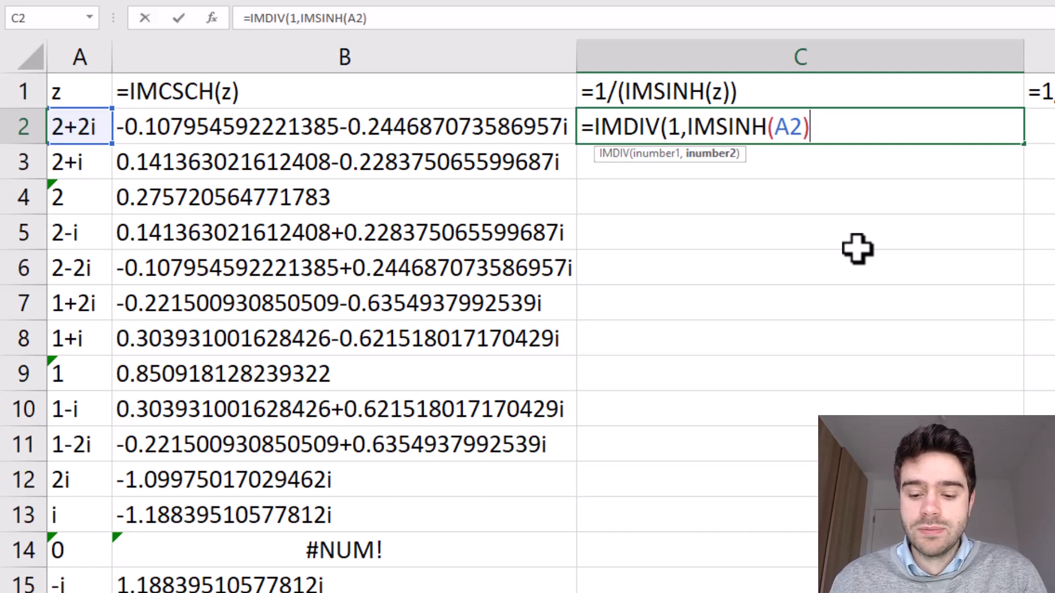
text())
key(Return)
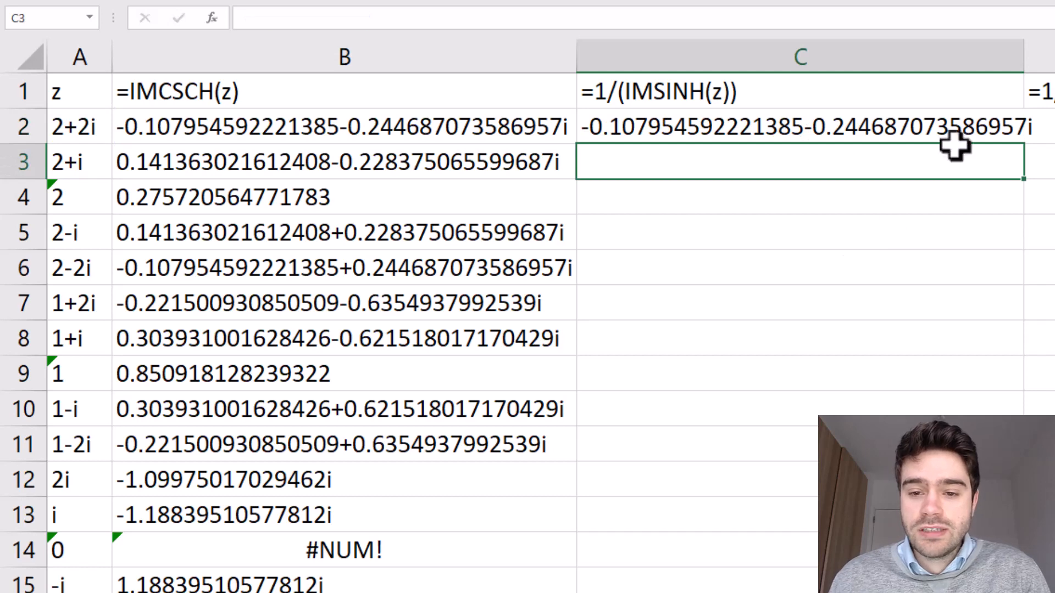
Step: Fill the C2 formula down column C for all z values
click(1012, 136)
double_click(1024, 144)
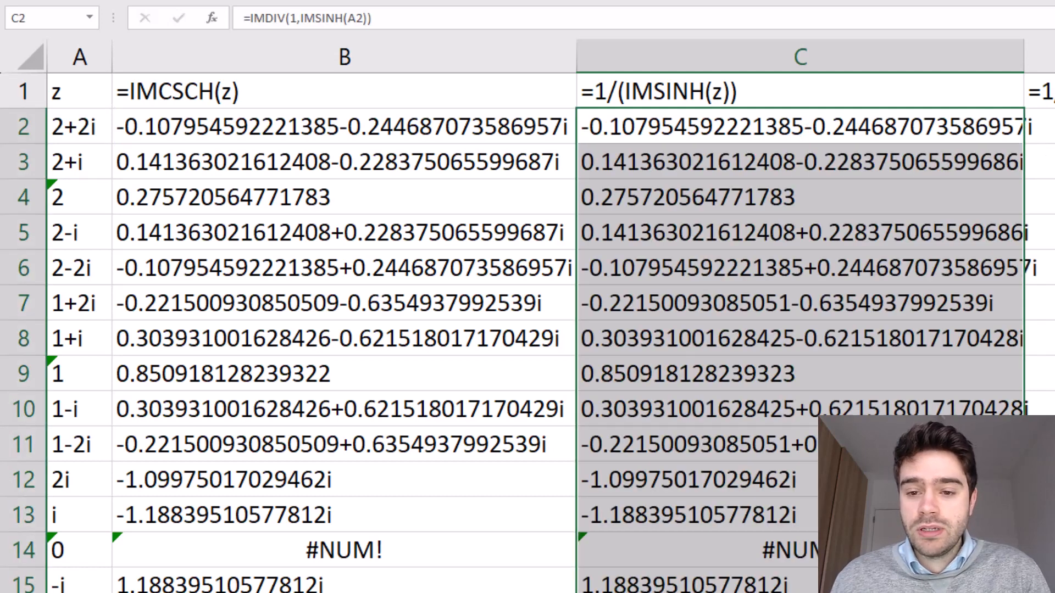
click(1029, 302)
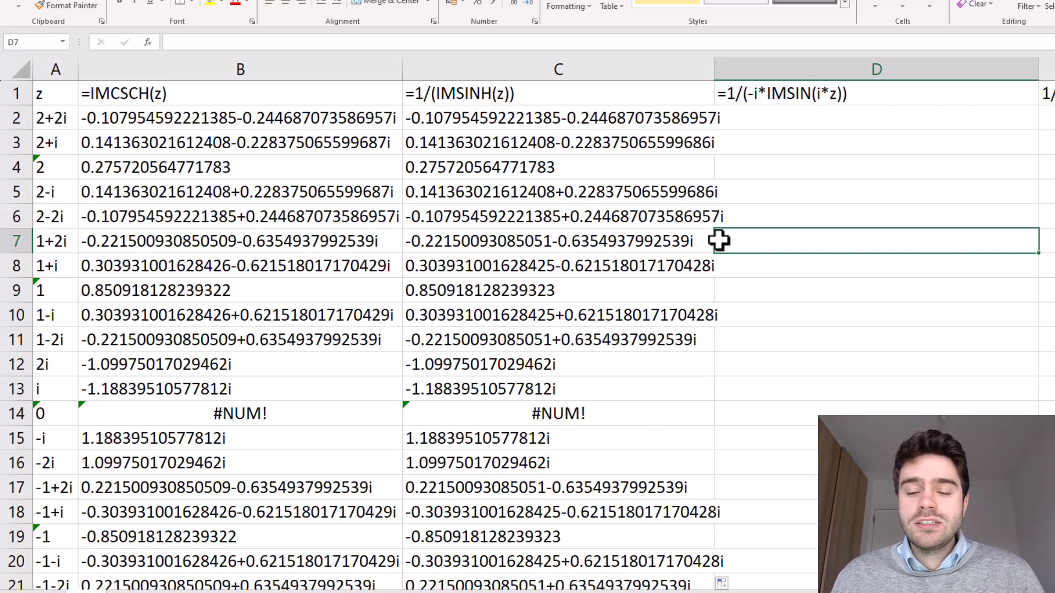
Step: Start a formula in cell D2 with the IMPRODUCT function and "-i" as its first argument
click(769, 123)
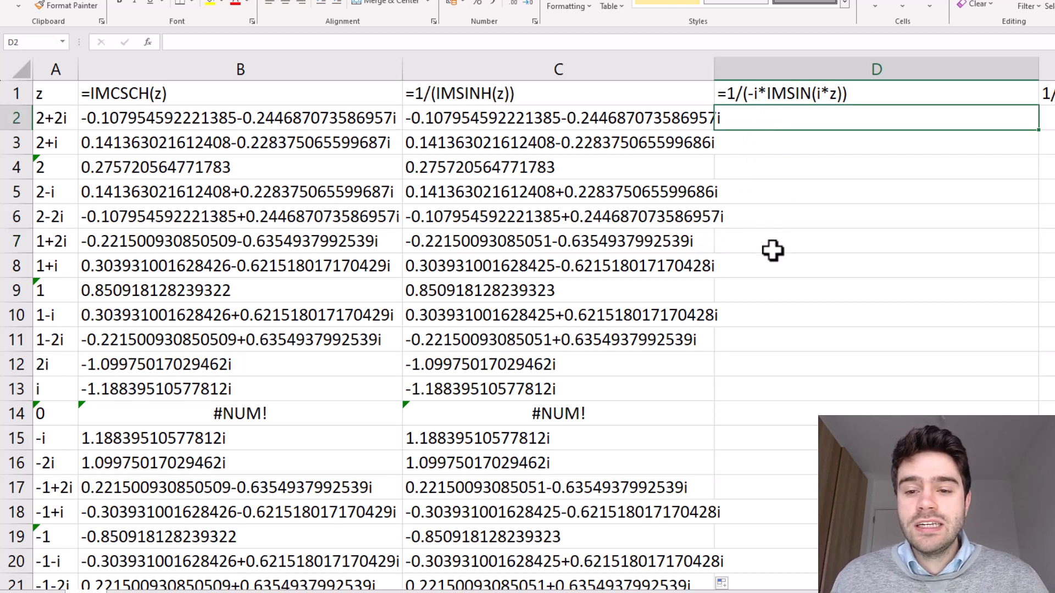
text(=)
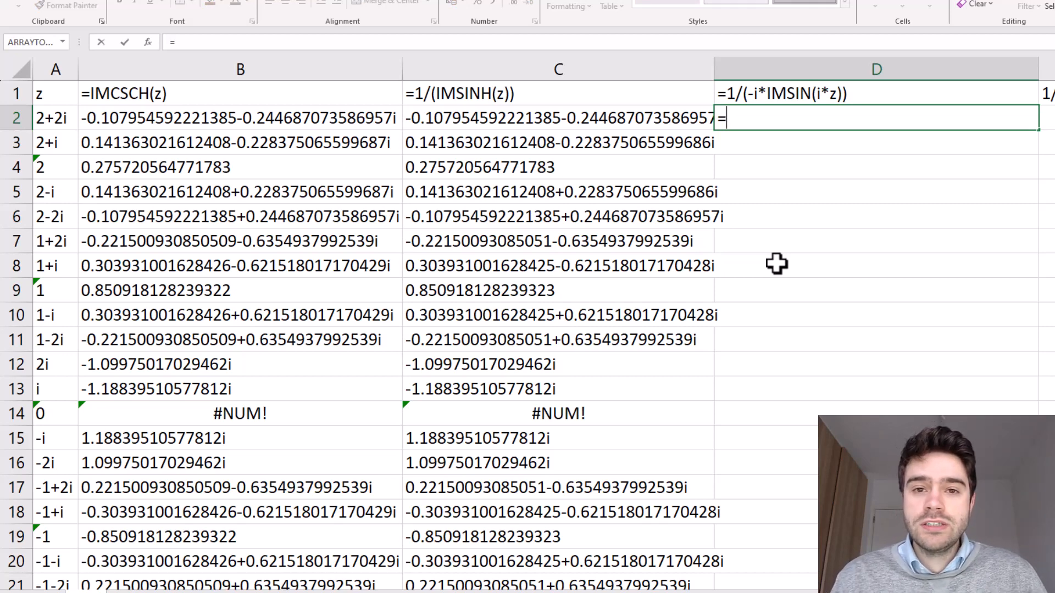
text(IMPRODUCT()
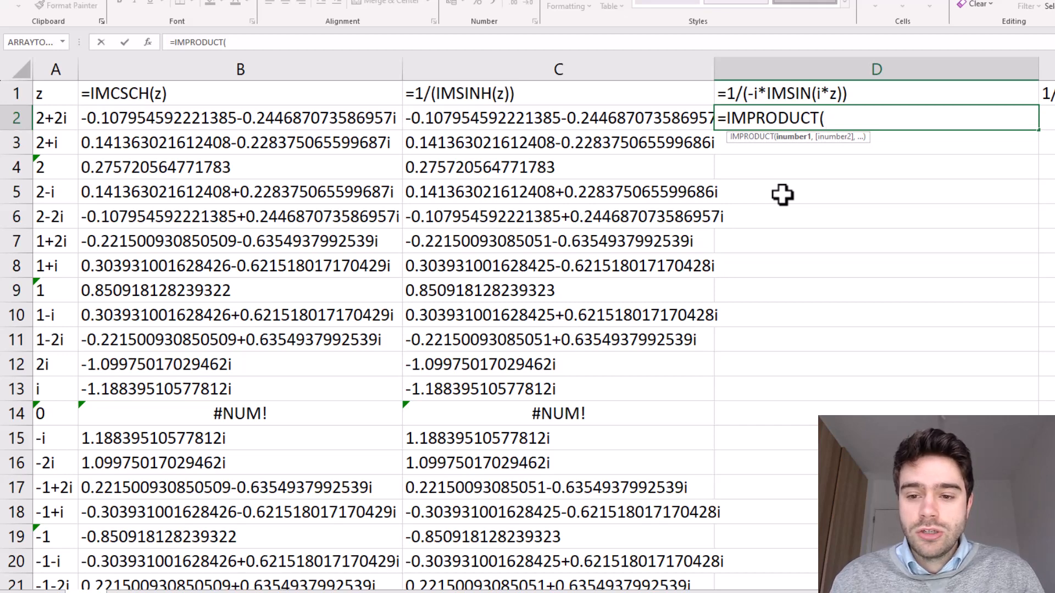
text("-i")
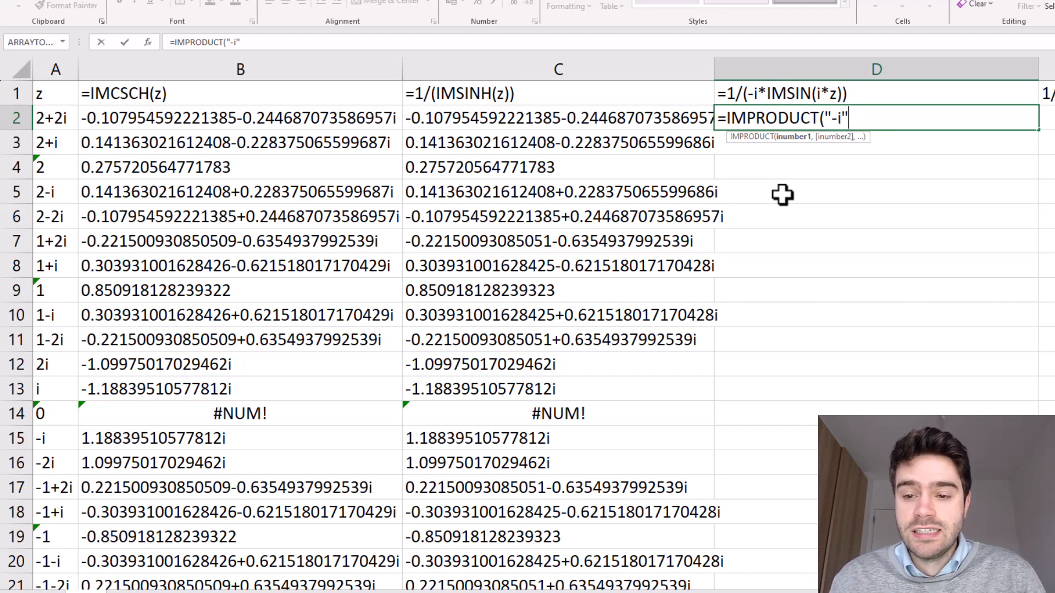
text(,)
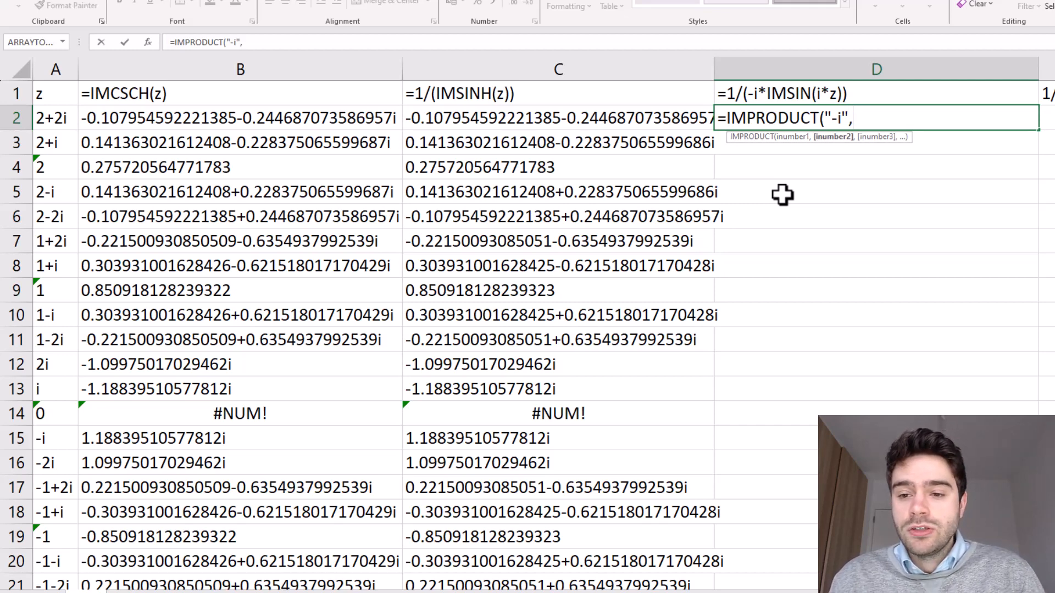
Step: Add IMSIN(IMPRODUCT("i",A2)) as the second argument of the D2 product and close the formula's parentheses
text(IMSIN)
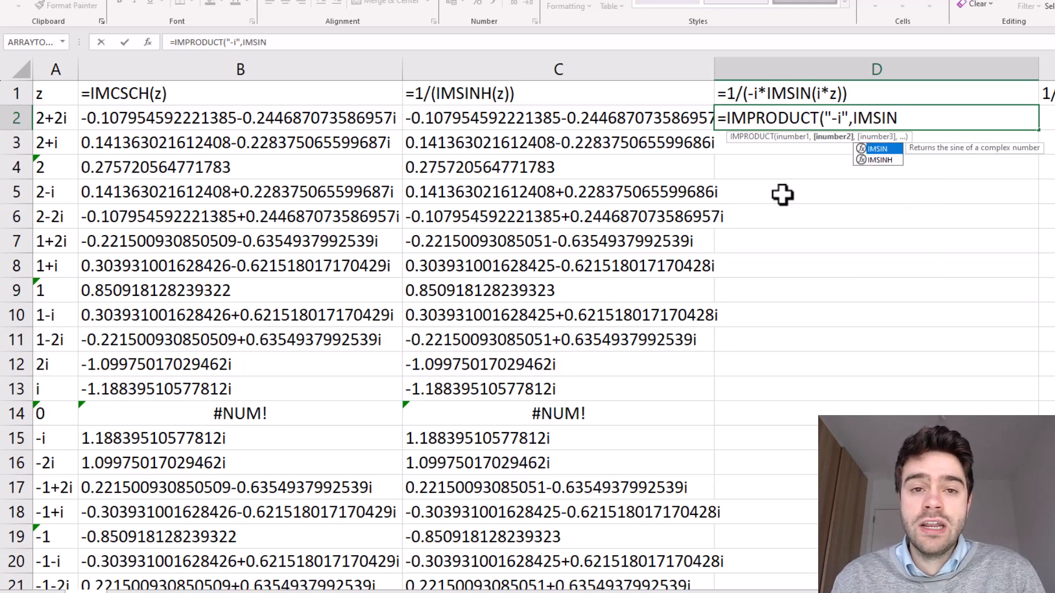
text(()
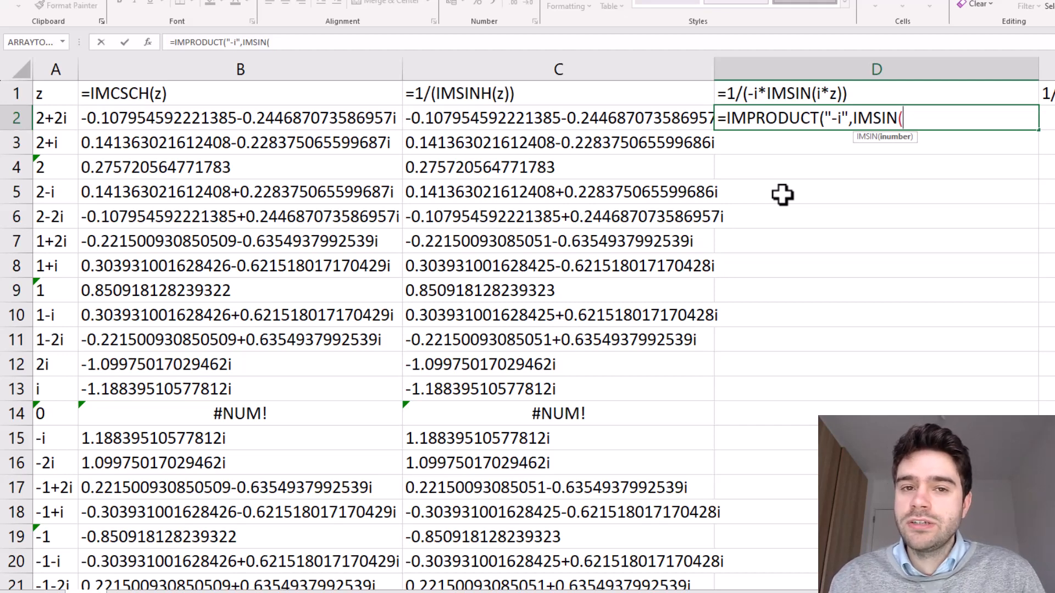
text(IMPR)
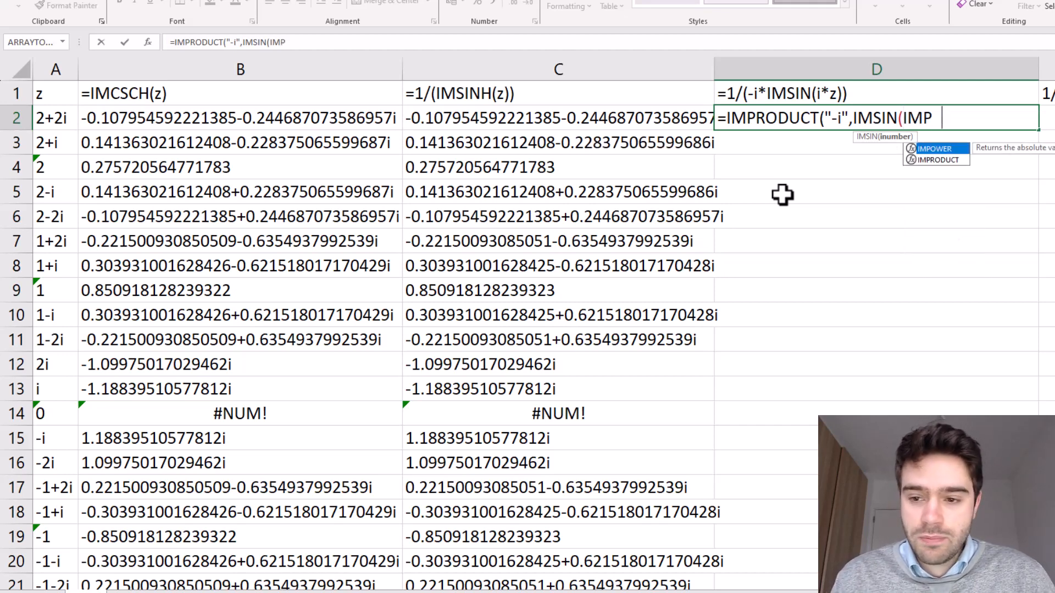
key(Tab)
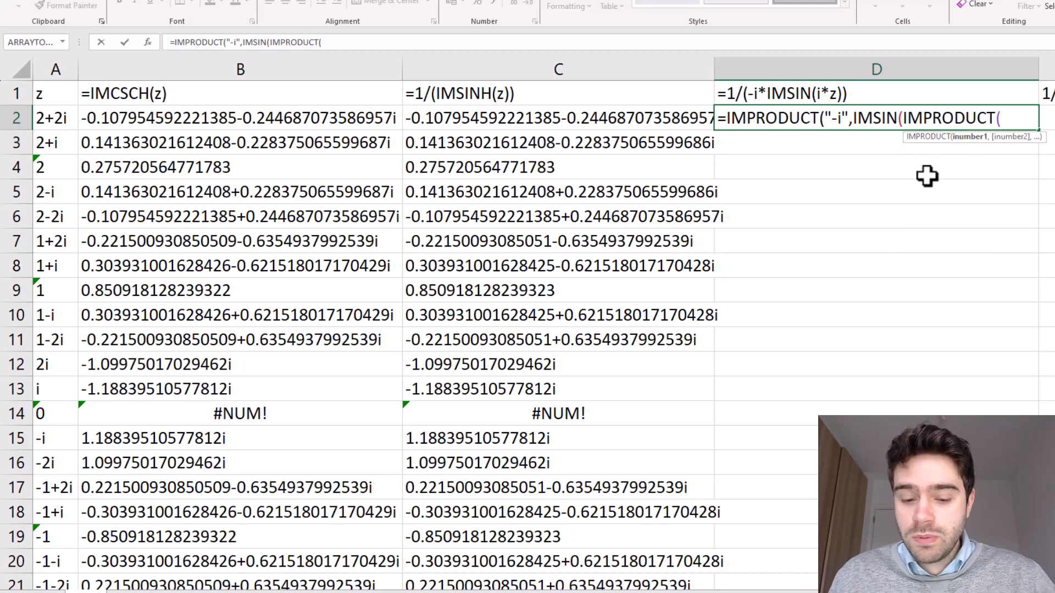
text("i")
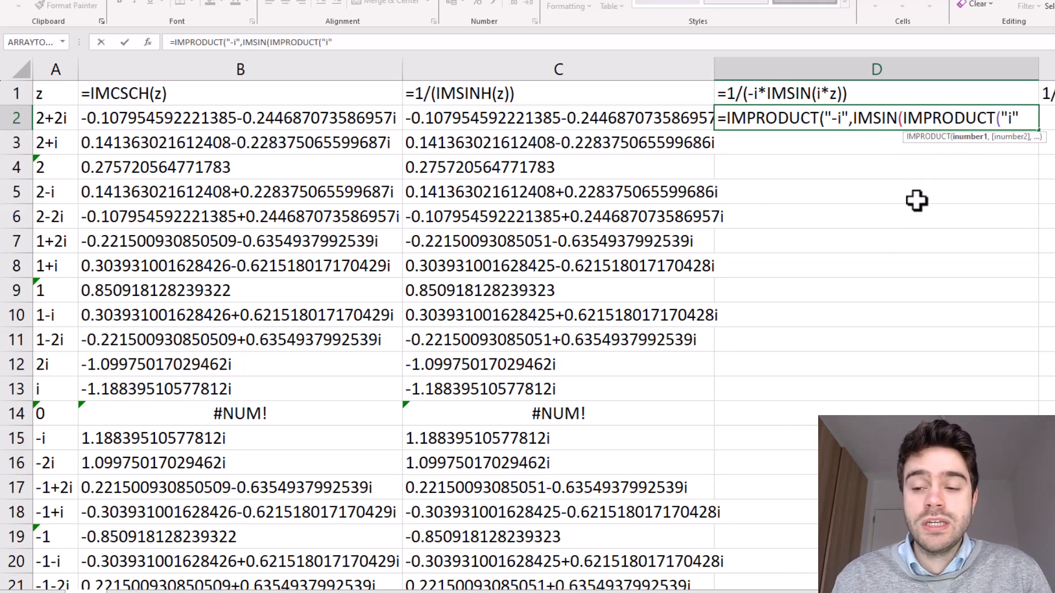
text(,)
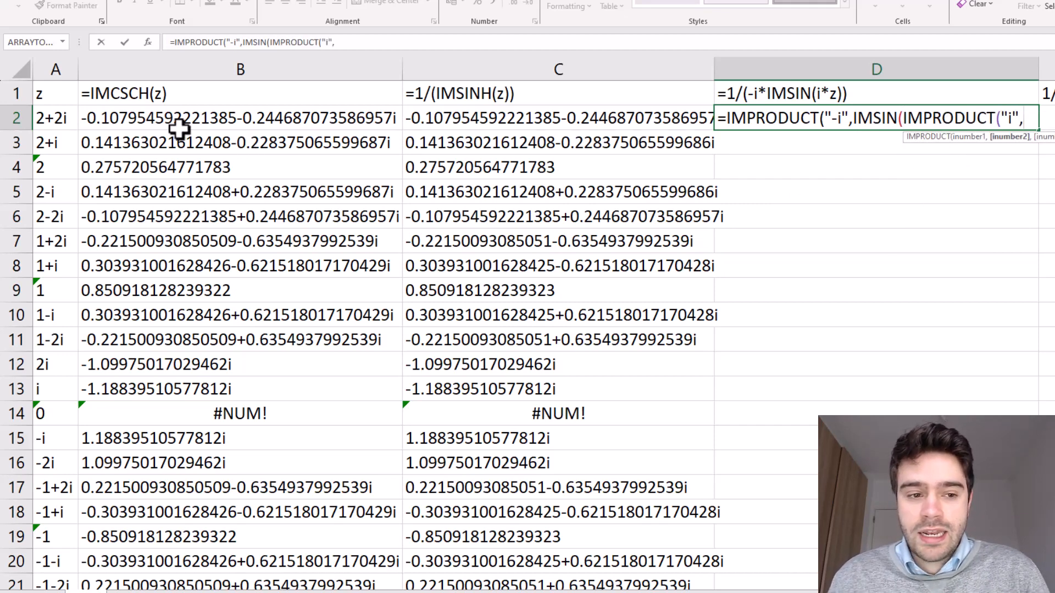
click(65, 119)
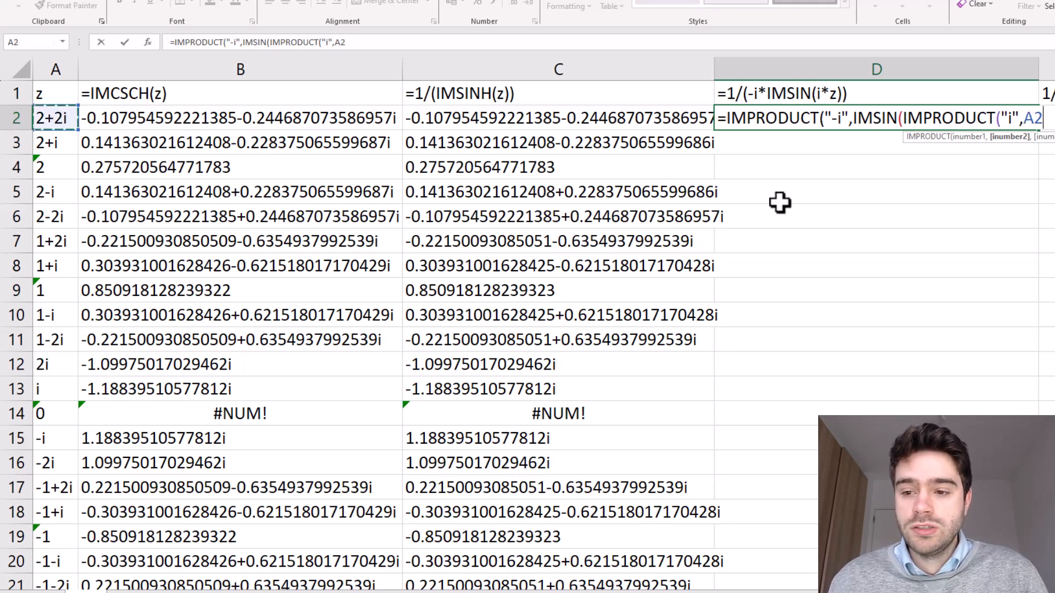
text()))
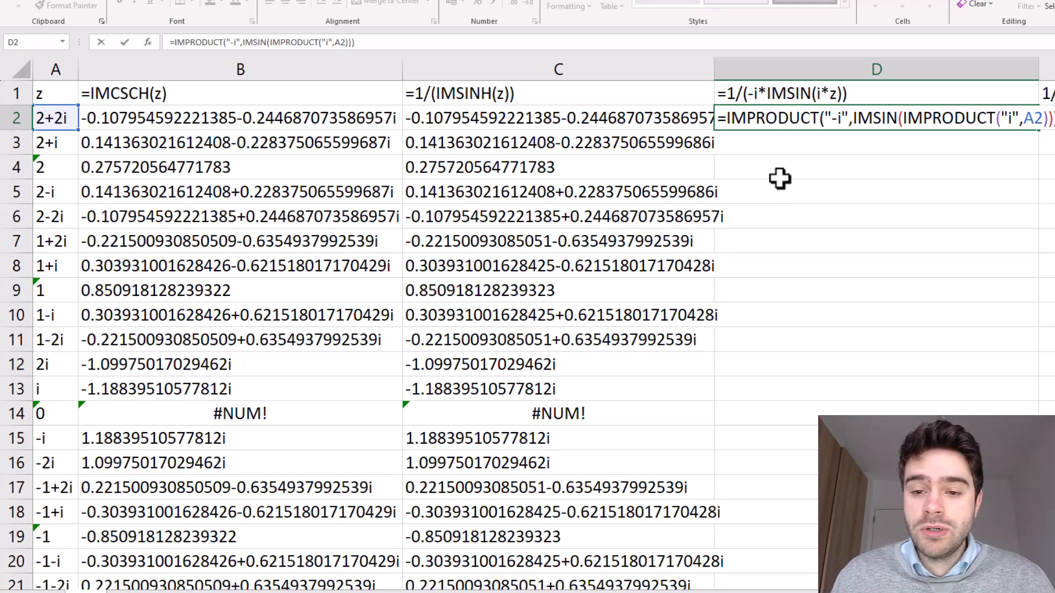
Step: Wrap the D2 formula in a complex division with numerator 1, making it =IMDIV(1,IMPRODUCT("-i",IMSIN(IMPRODUCT("i",A2)))), and commit it
click(726, 118)
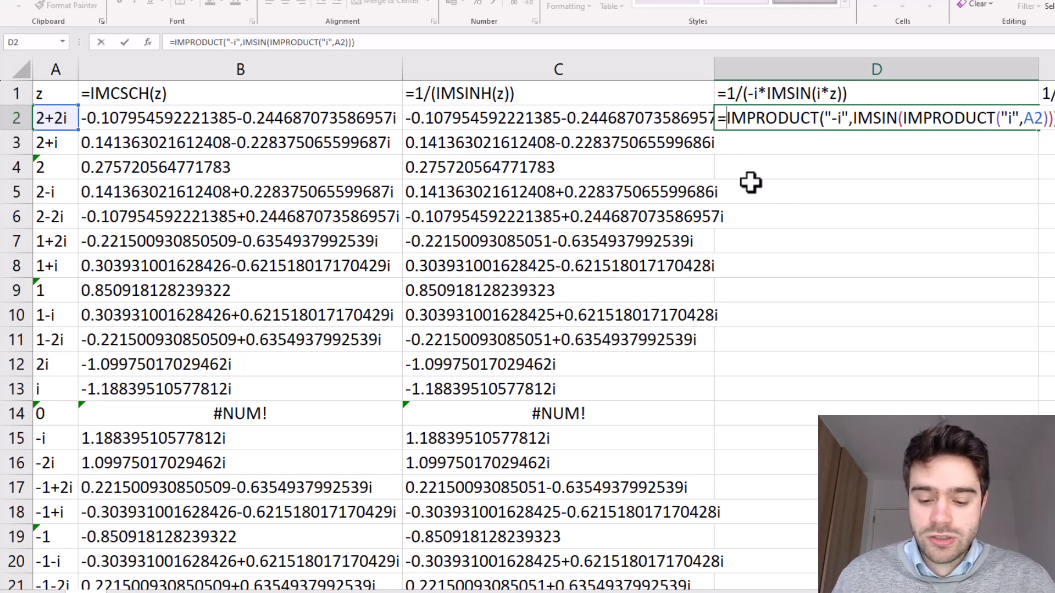
text(IMDIV()
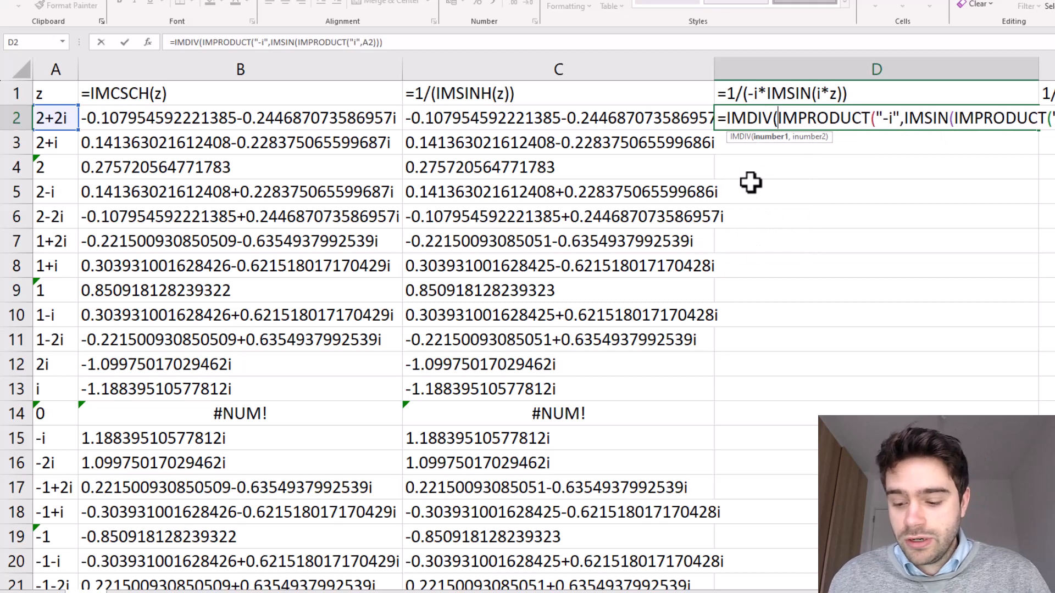
text(1,)
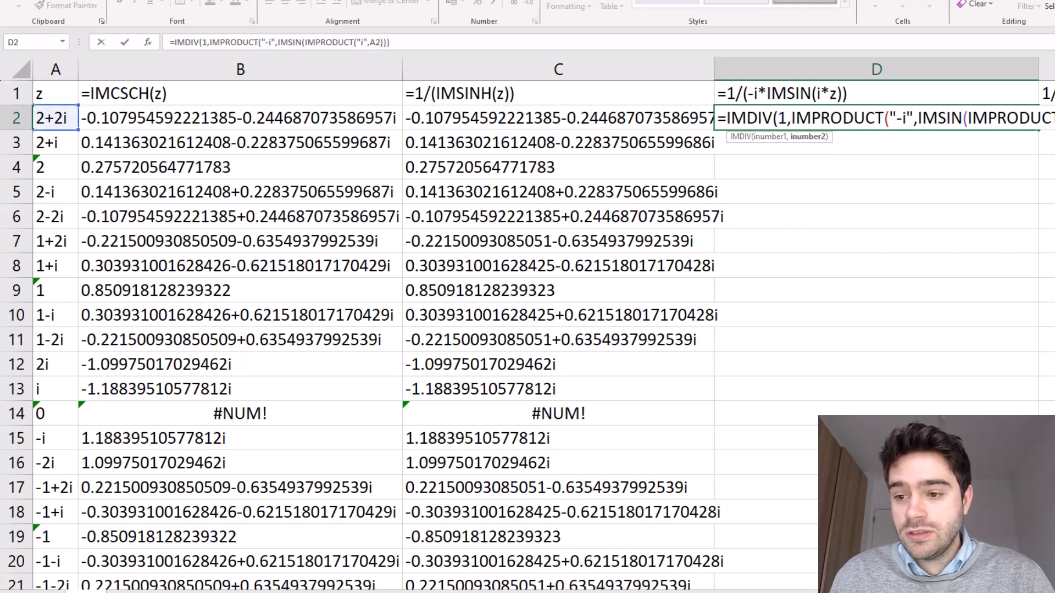
key(End)
text())
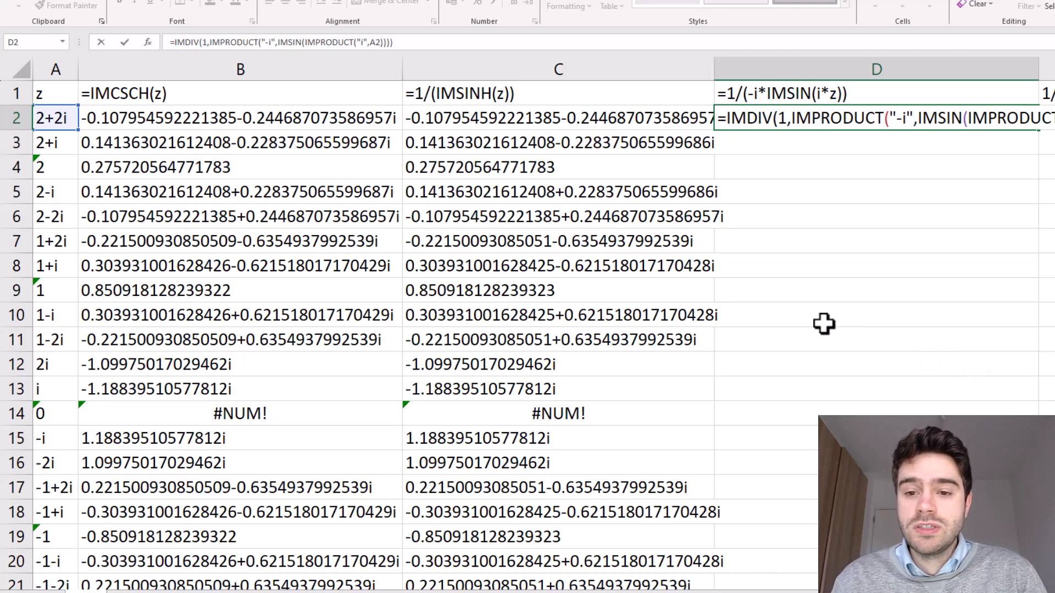
key(Return)
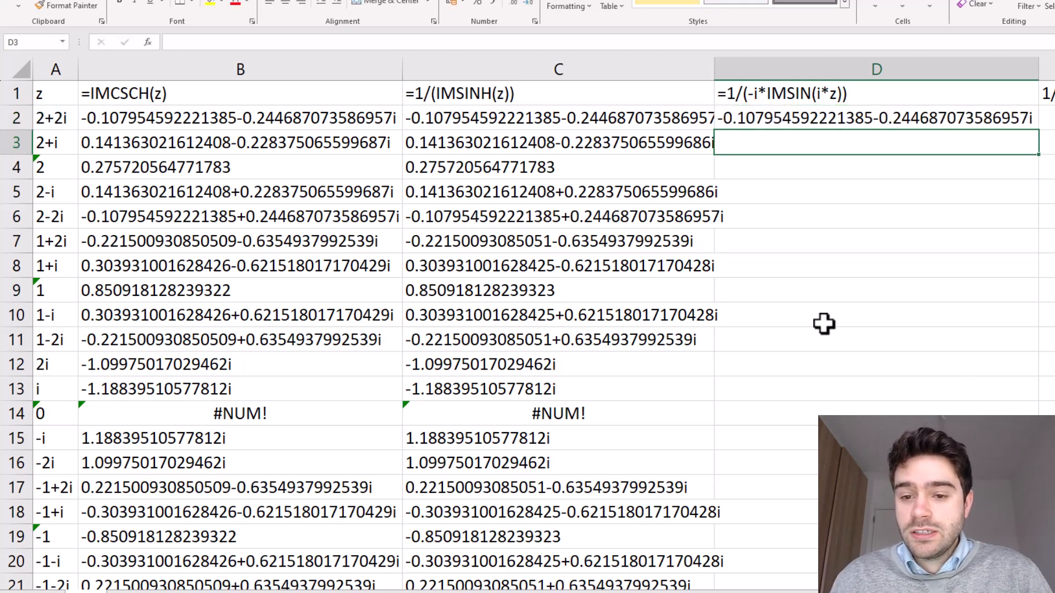
Step: Fill the D2 formula down column D for all z values
click(1029, 115)
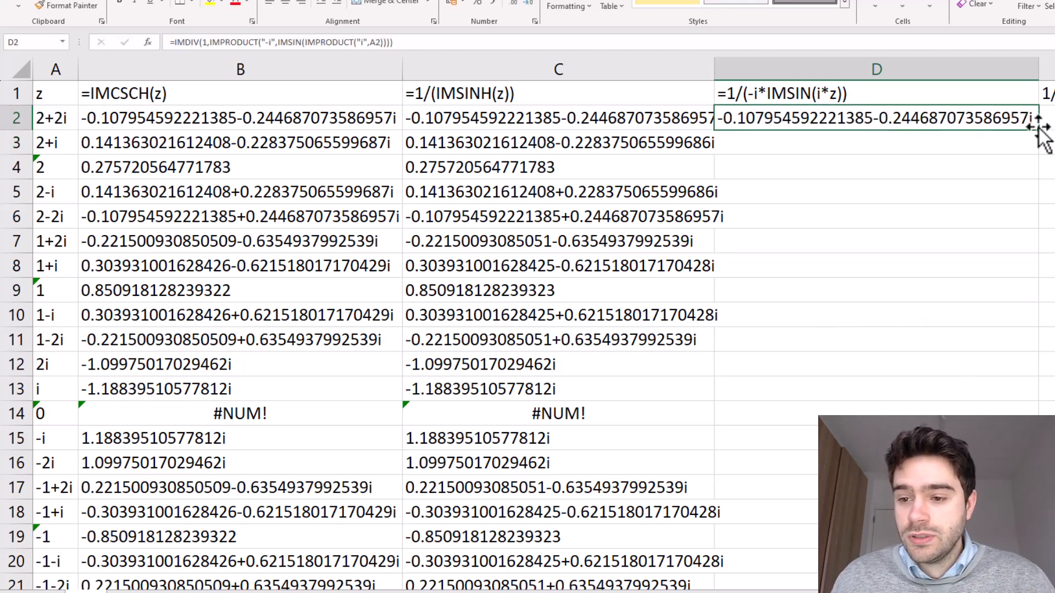
double_click(1038, 130)
click(1025, 192)
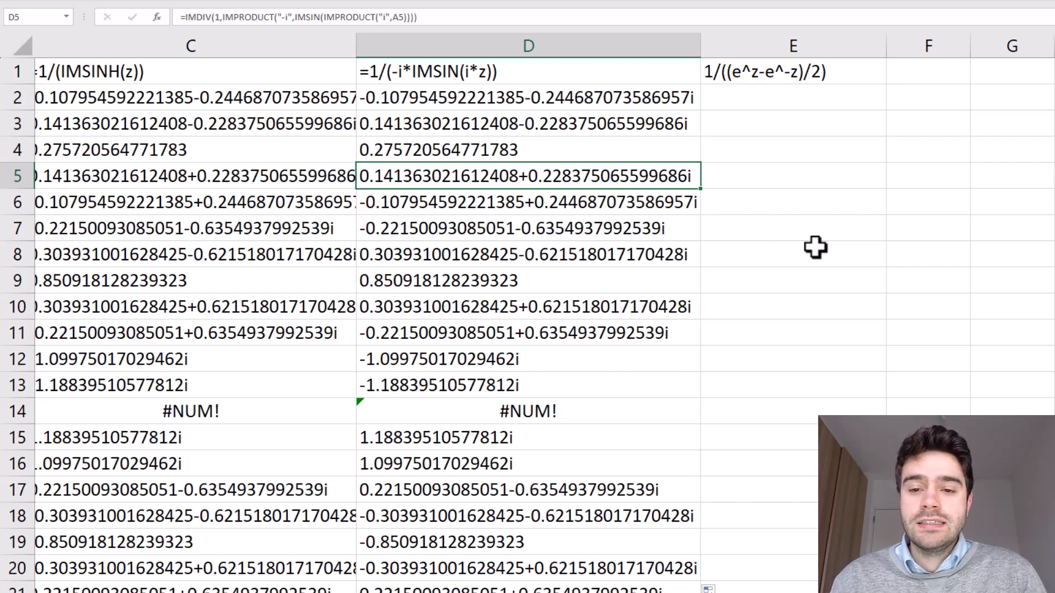
Step: Start a formula in cell E2 with the complex exponential of the first z value, =IMEXP(A2)
click(786, 104)
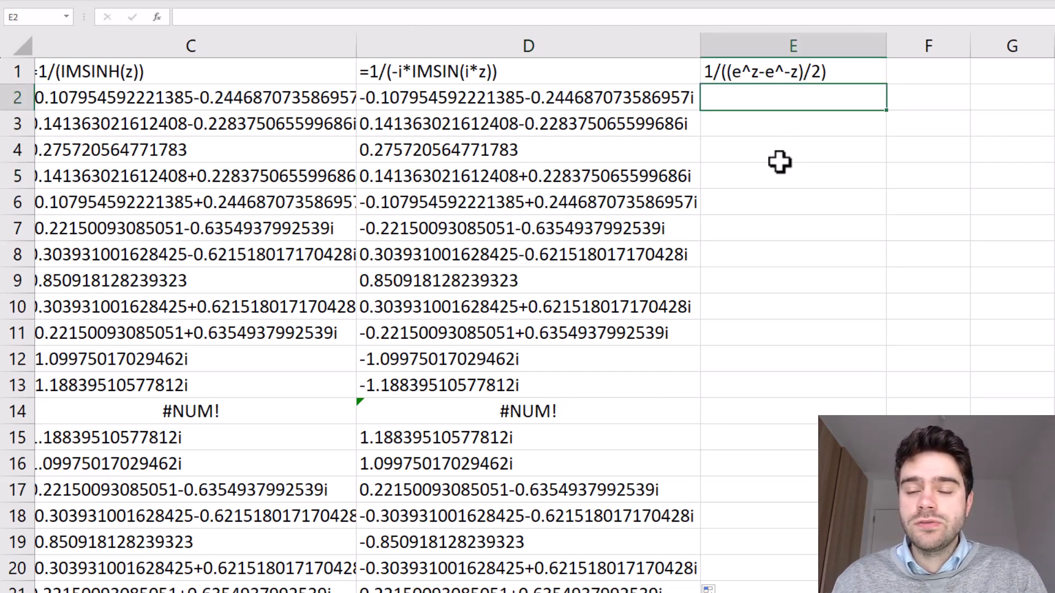
text(=IMEXP)
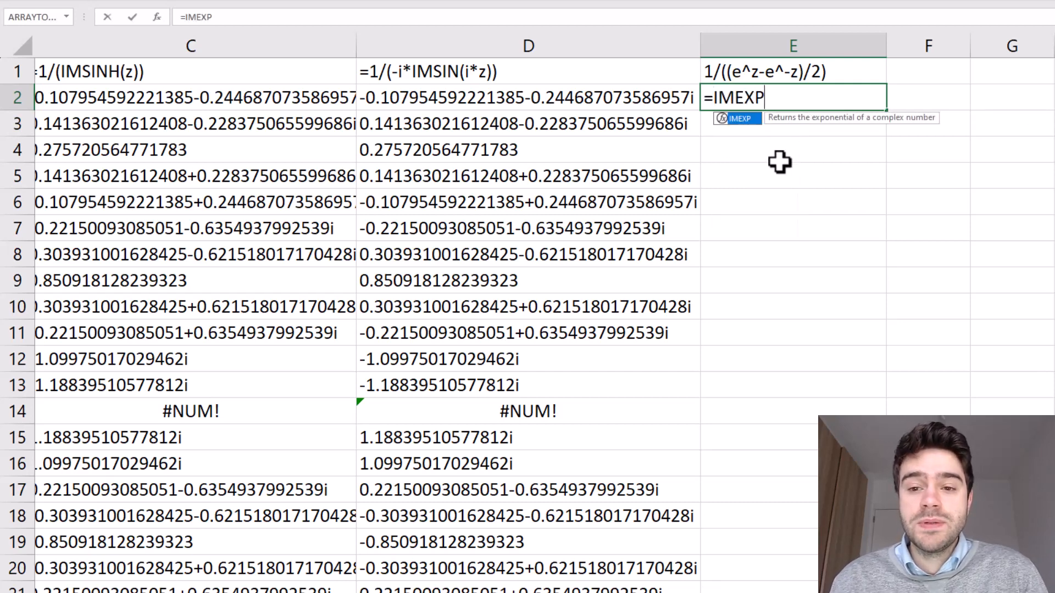
text(()
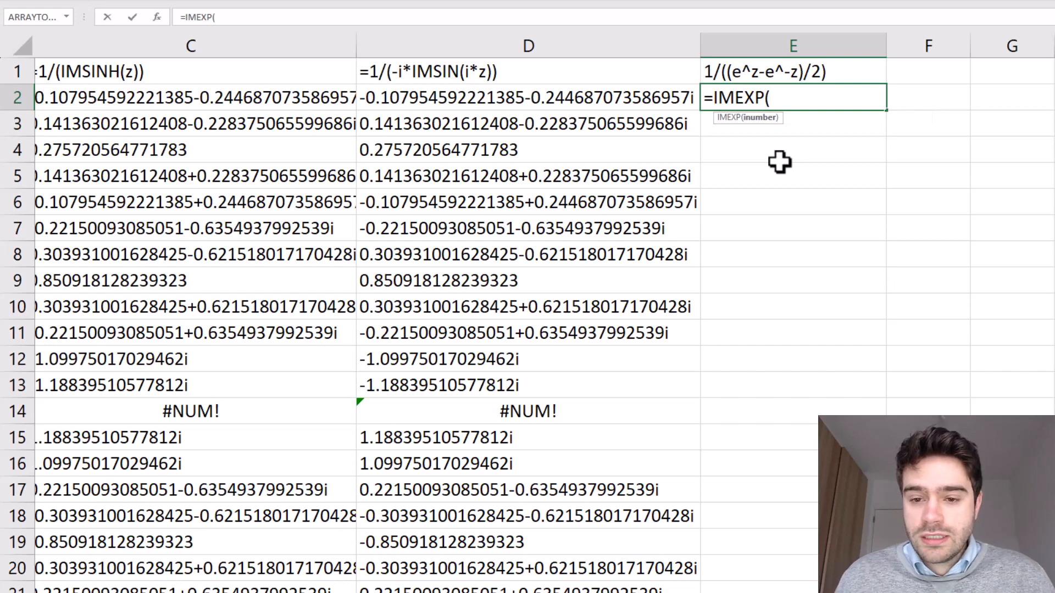
scroll(528, 313, left, 5)
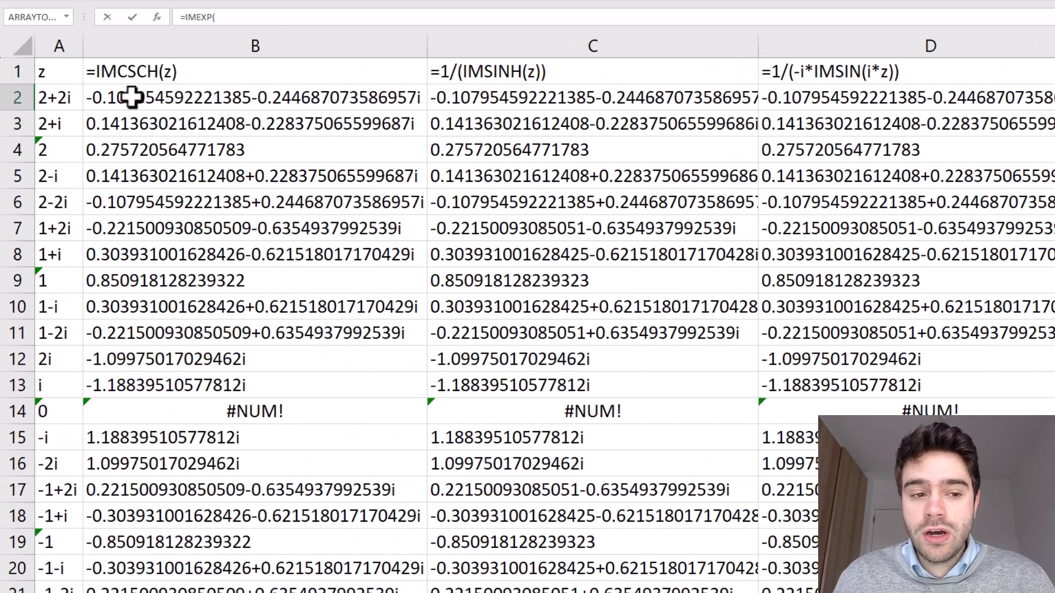
click(57, 96)
scroll(528, 313, right, 5)
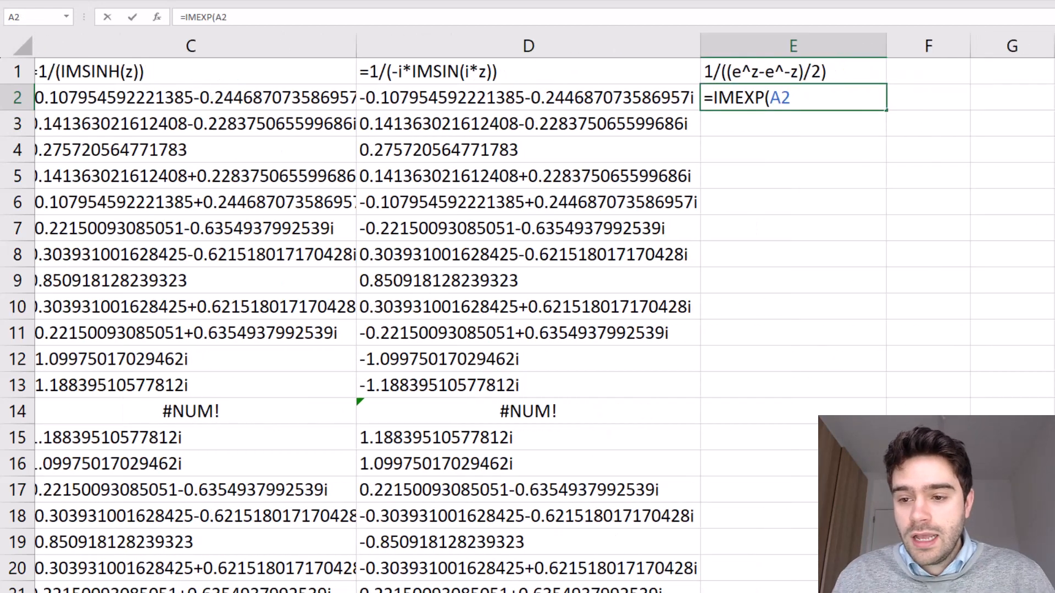
text())
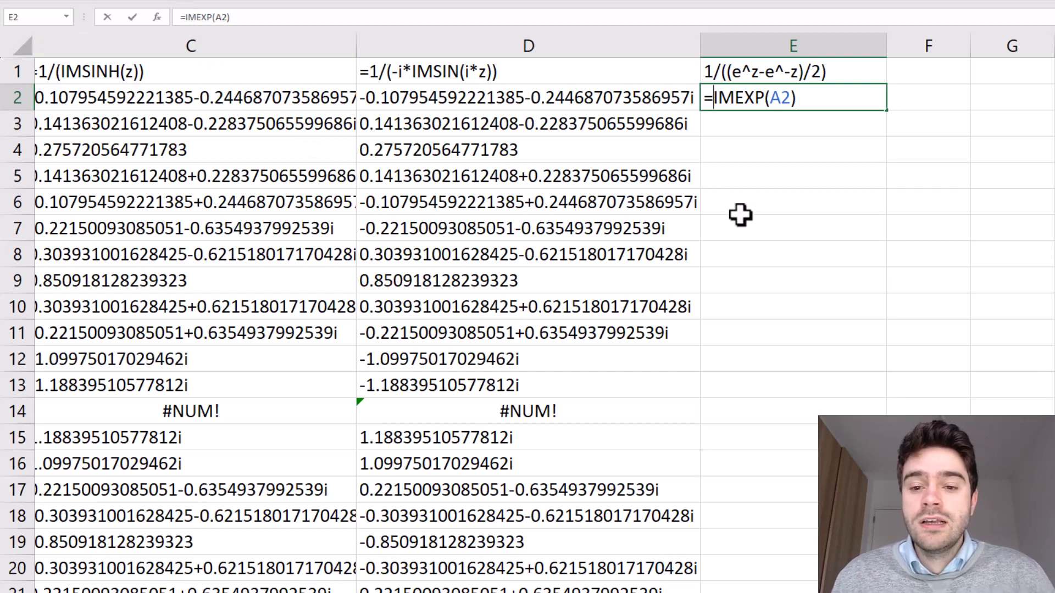
Step: Wrap the E2 exponential in IMSUB and subtract IMEXP(IMPRODUCT(-1,A2)) from it, closing all parentheses
text(IMSUB()
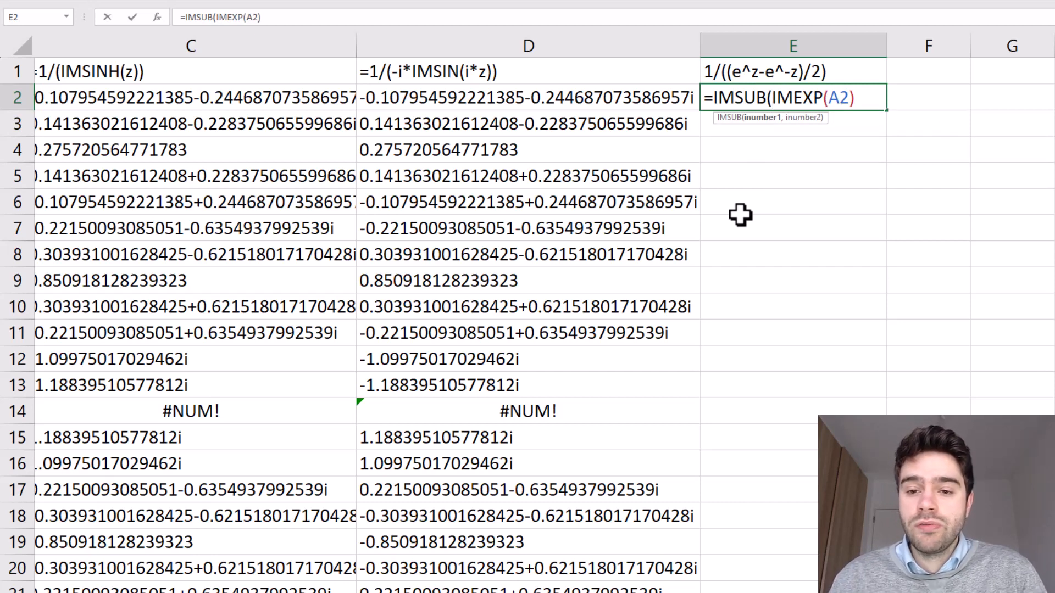
text(),)
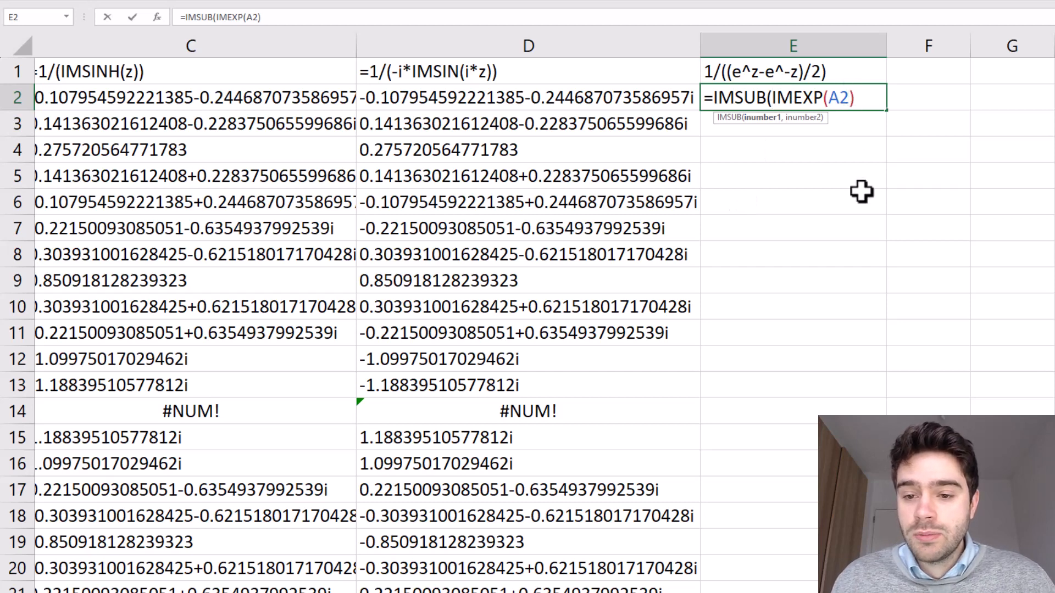
text(IMEXP()
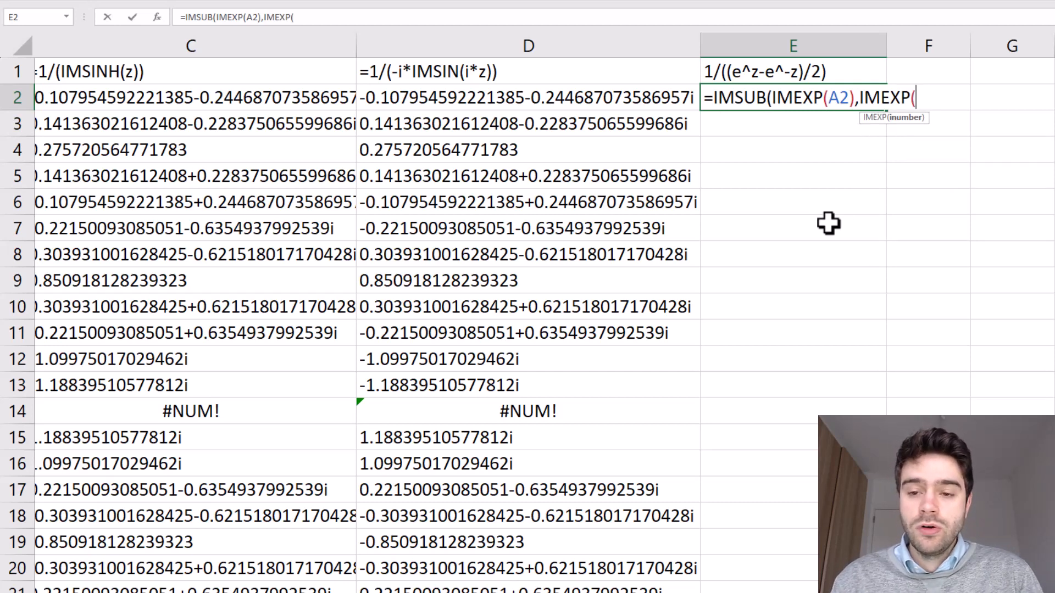
text(IMP)
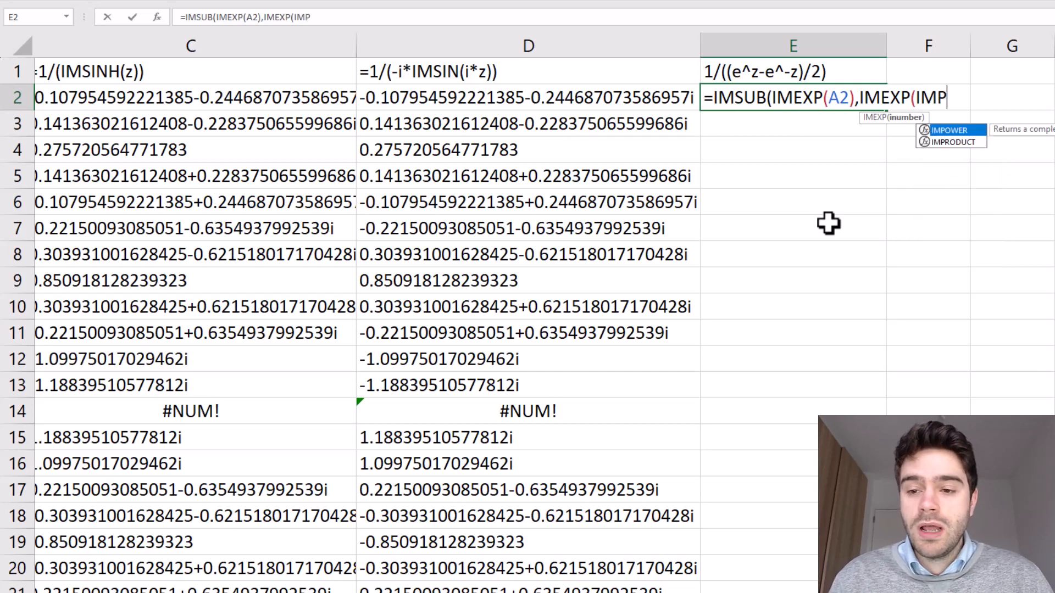
double_click(958, 144)
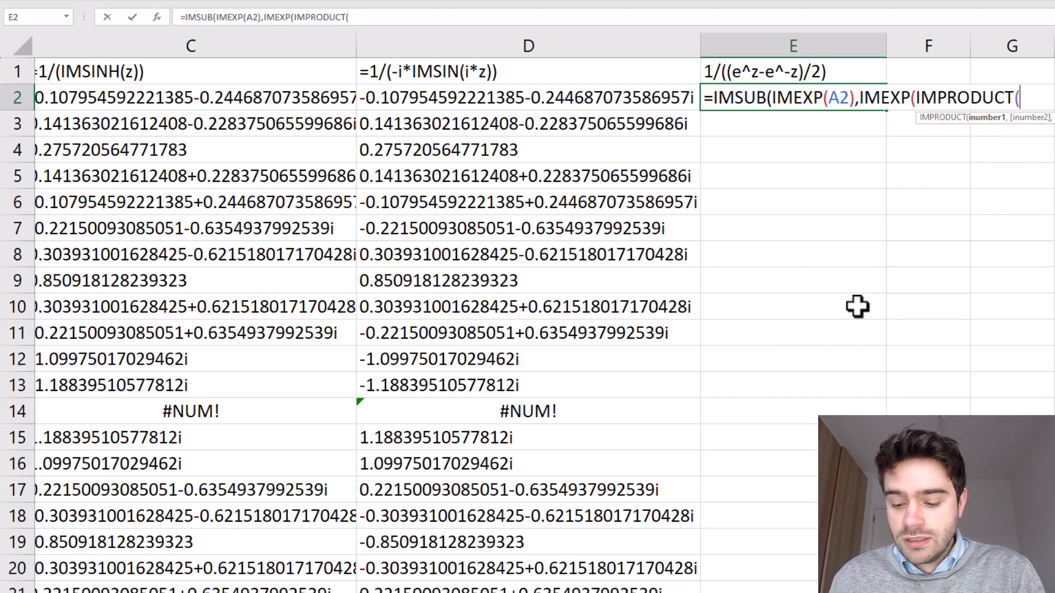
text(-1,)
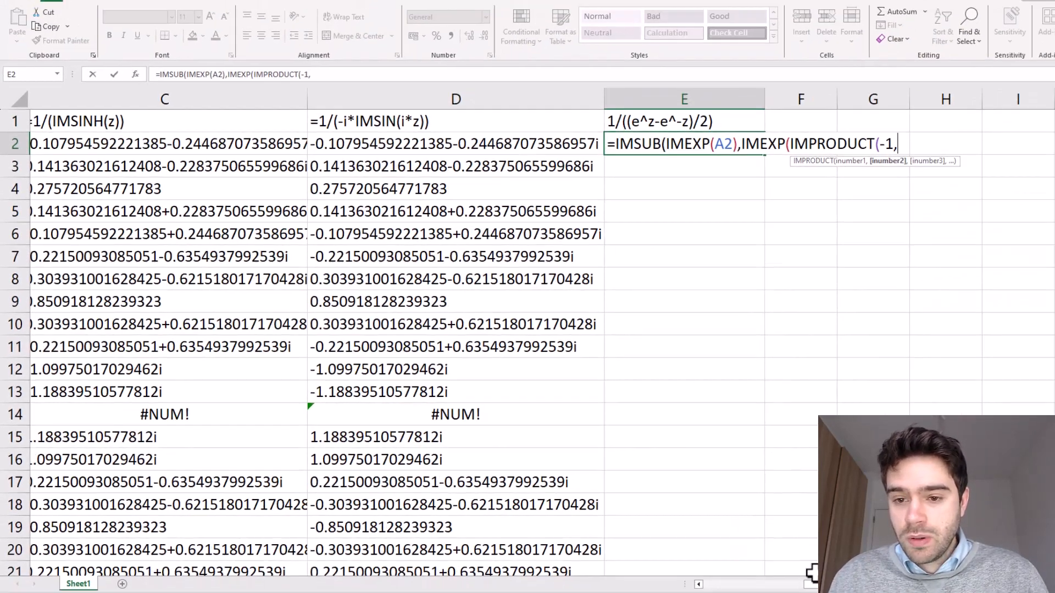
text(A2)
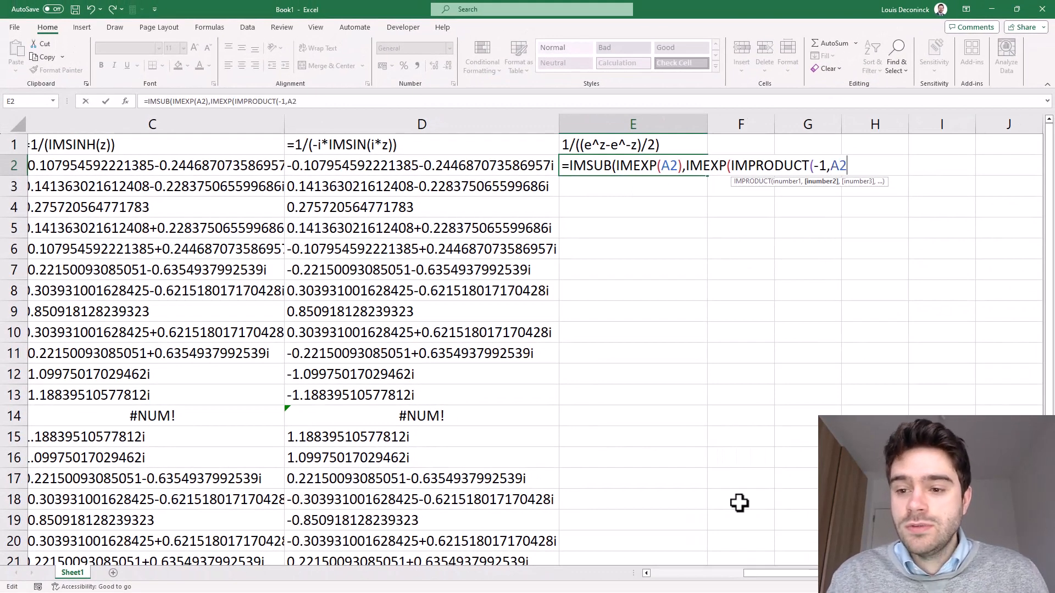
text())
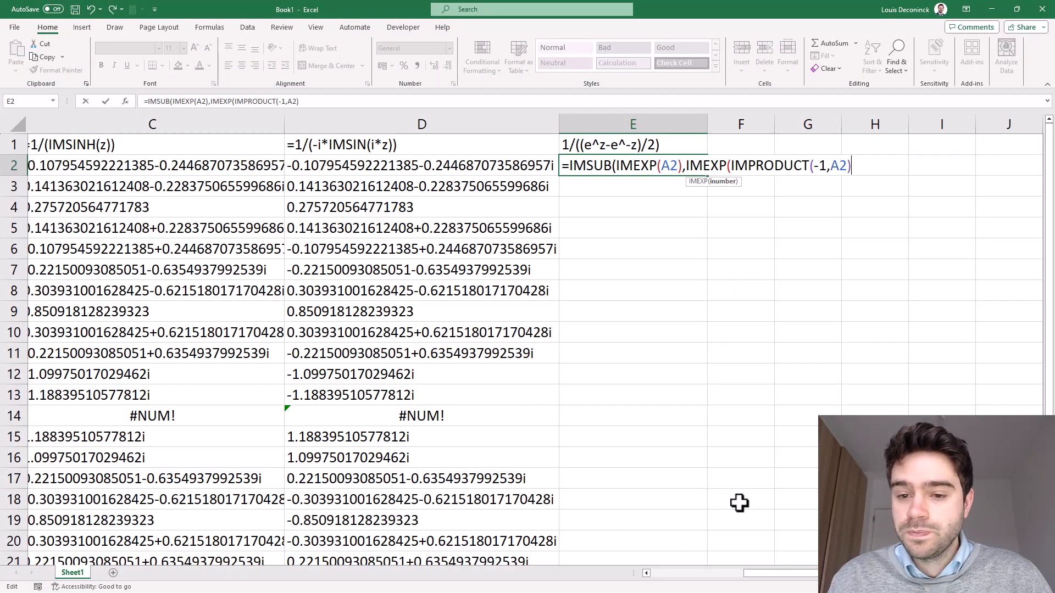
text()))
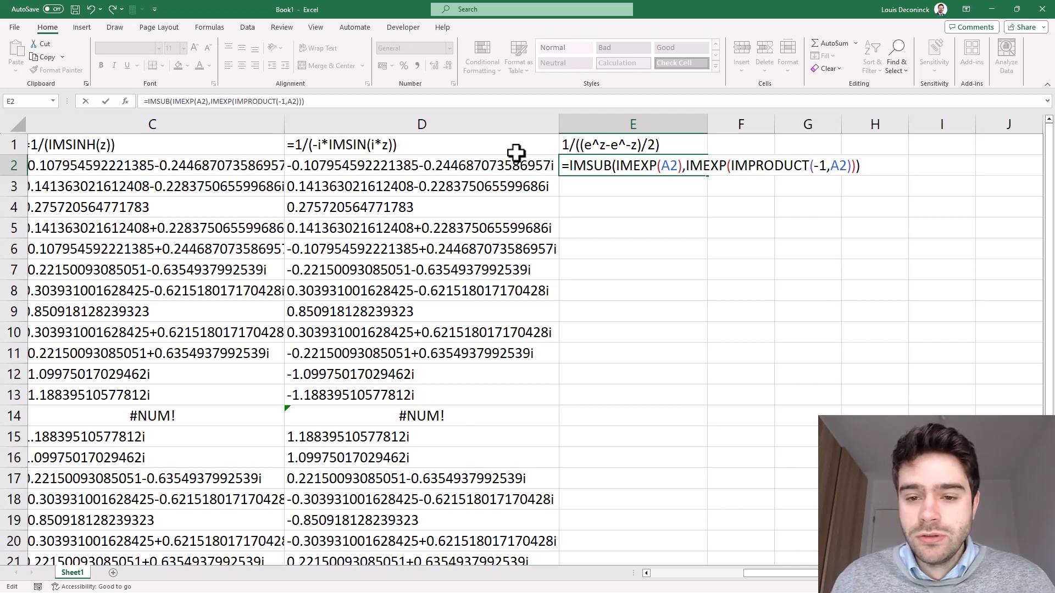
Step: Divide the E2 difference by 2 by wrapping the IMSUB expression in IMDIV with 2 as the divisor
click(569, 166)
text(IMDIV)
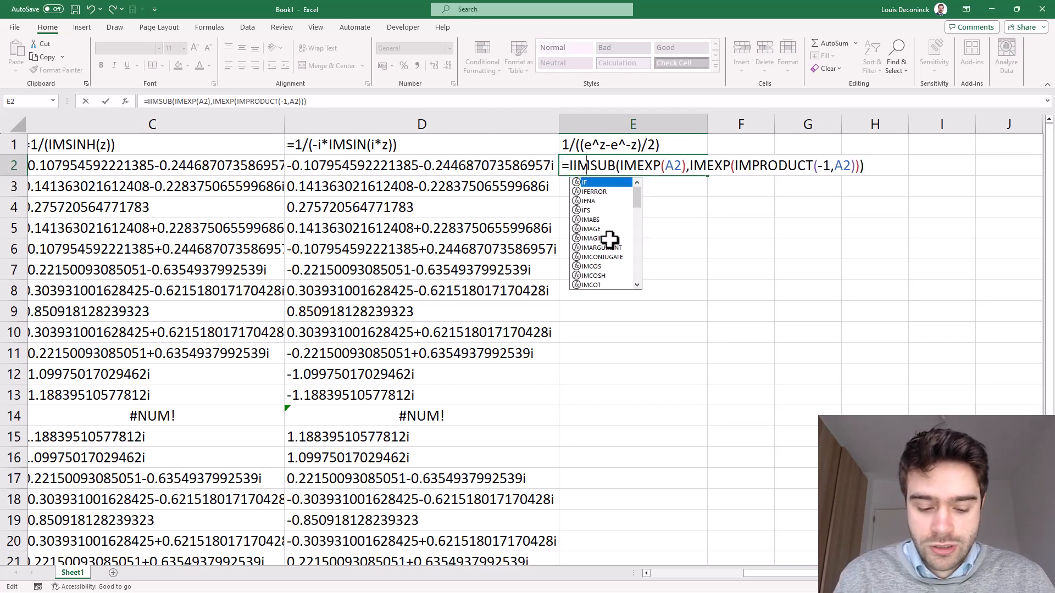
text(()
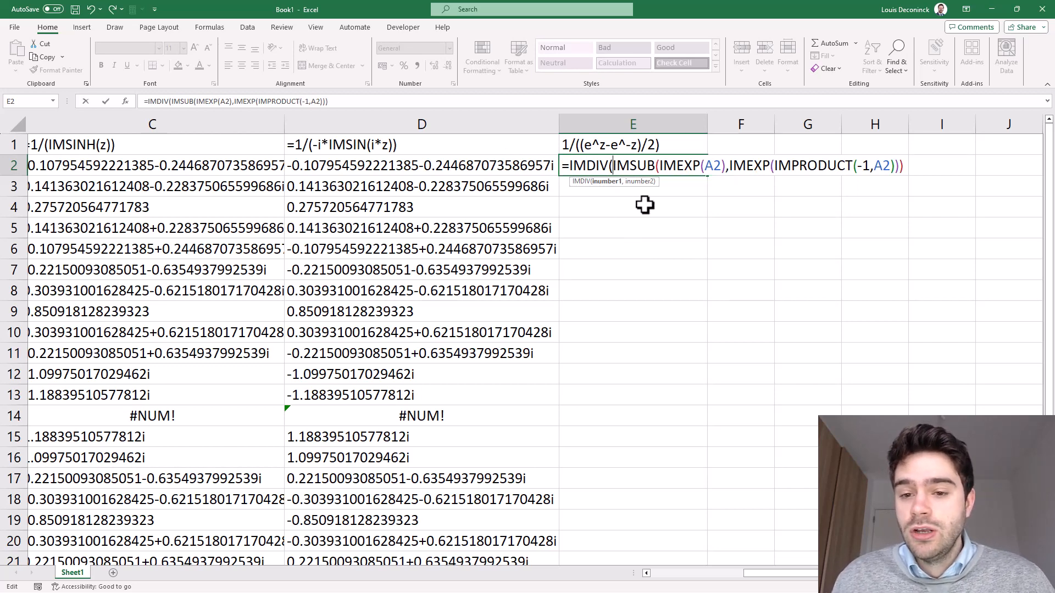
click(901, 166)
text(,2))
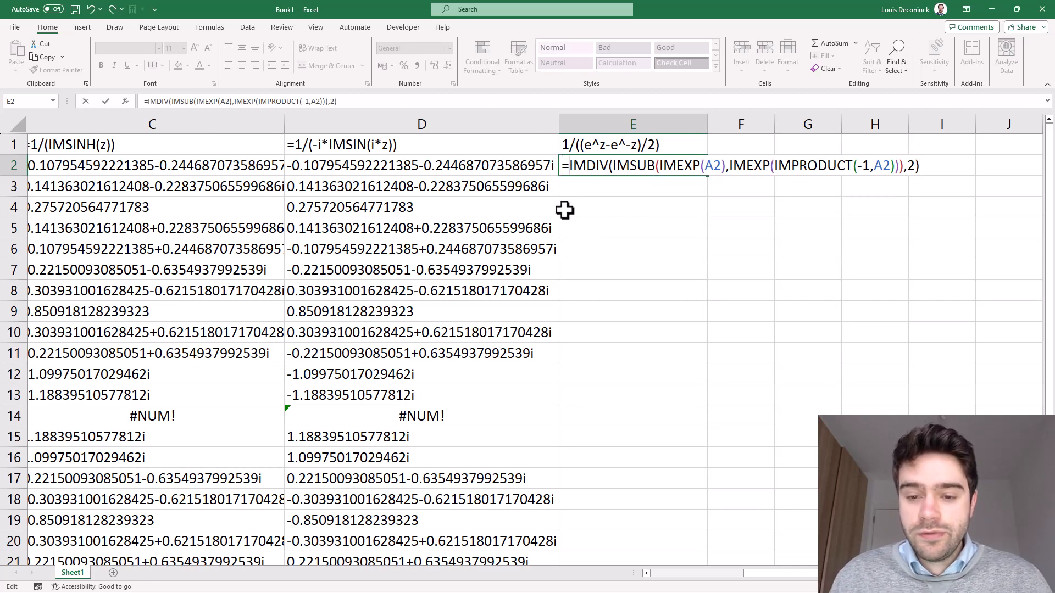
Step: Enclose the E2 formula in an outer IMDIV with numerator 1 to take its reciprocal, and commit it
text(IMDIV()
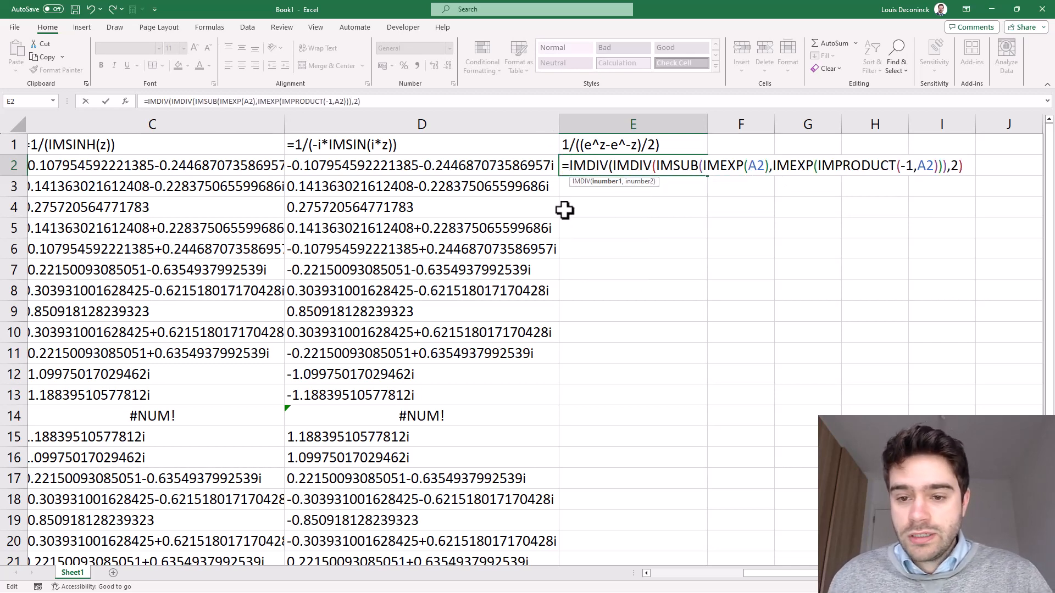
text(1,)
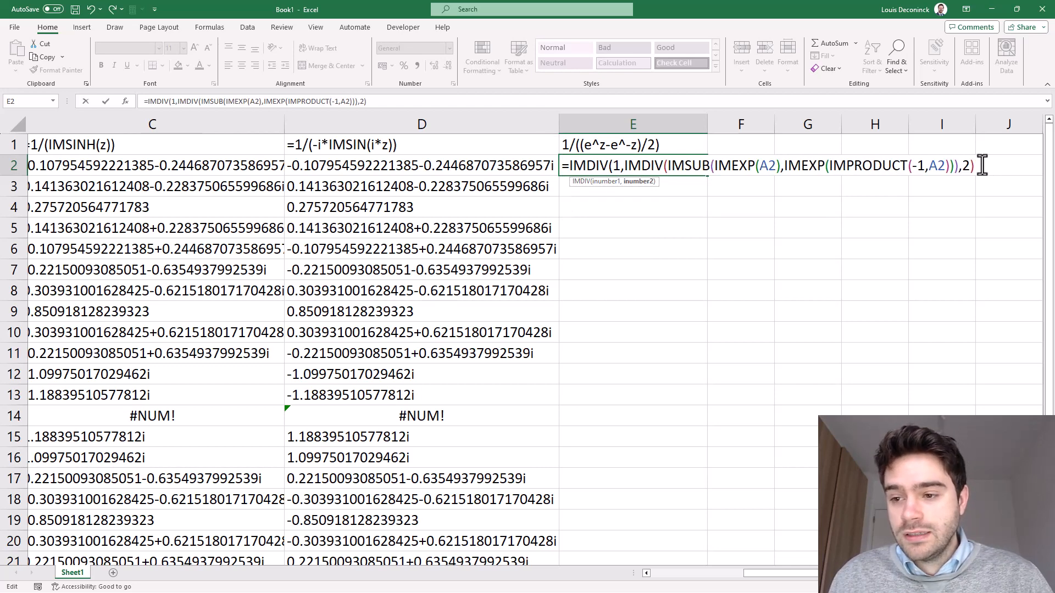
text())
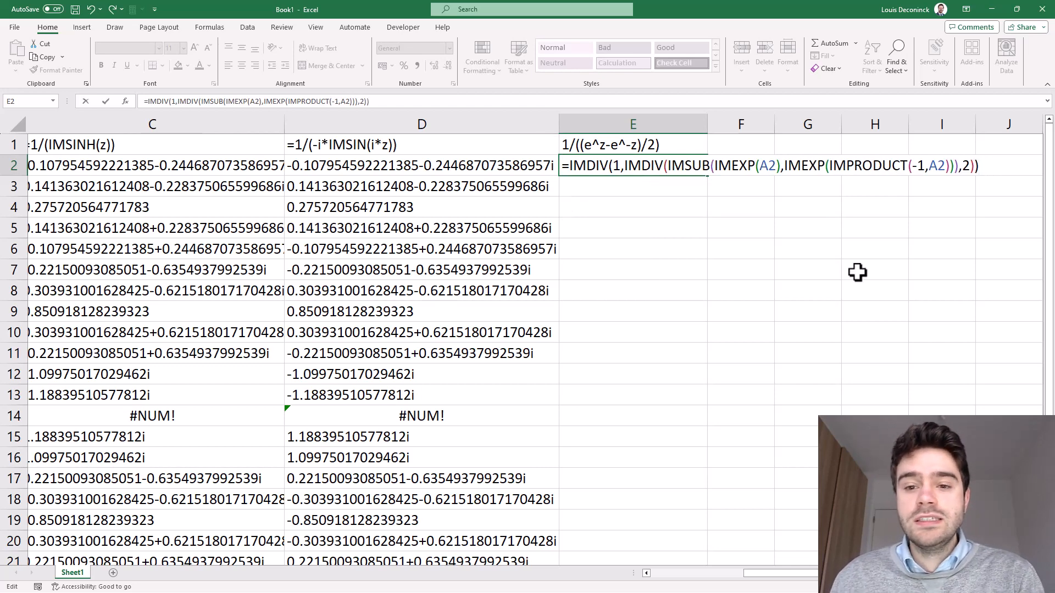
key(Return)
Step: Fill the E2 formula down column E for all z values, and select cell B2 to review its IMCSCH formula
click(698, 172)
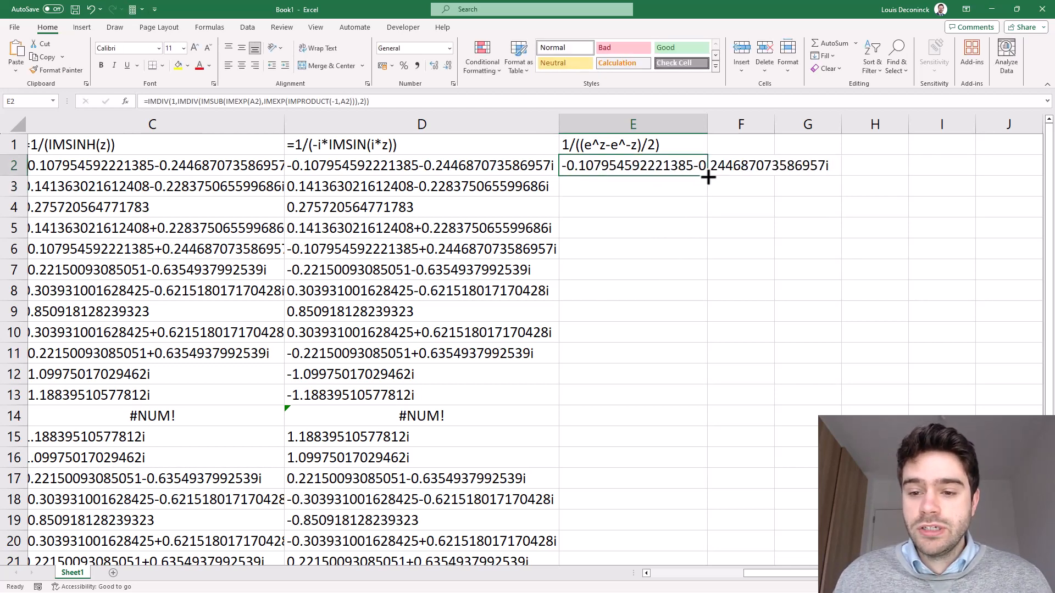
double_click(708, 176)
click(754, 393)
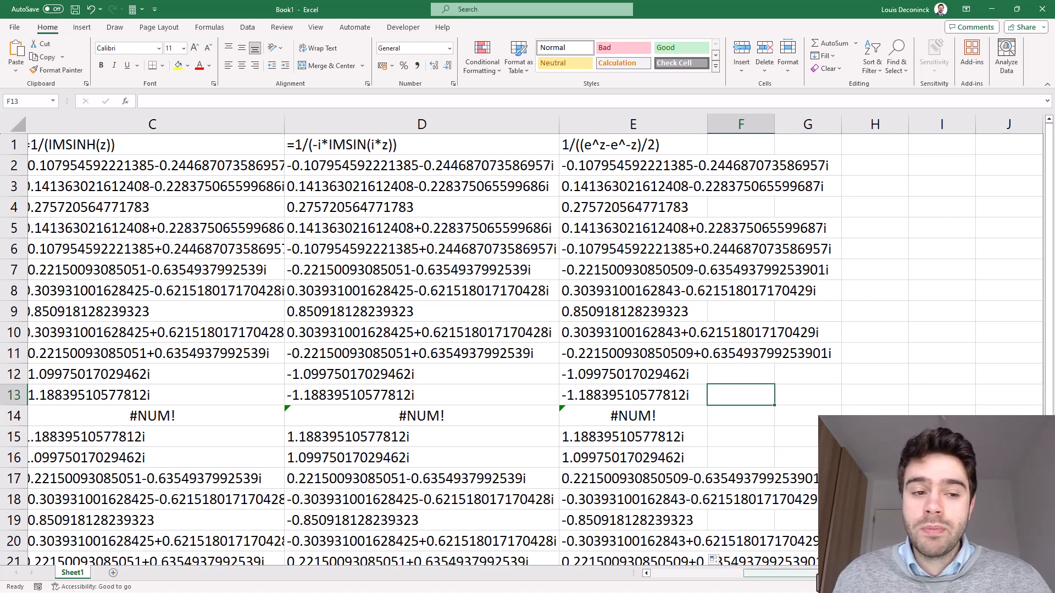
drag(813, 573, 694, 568)
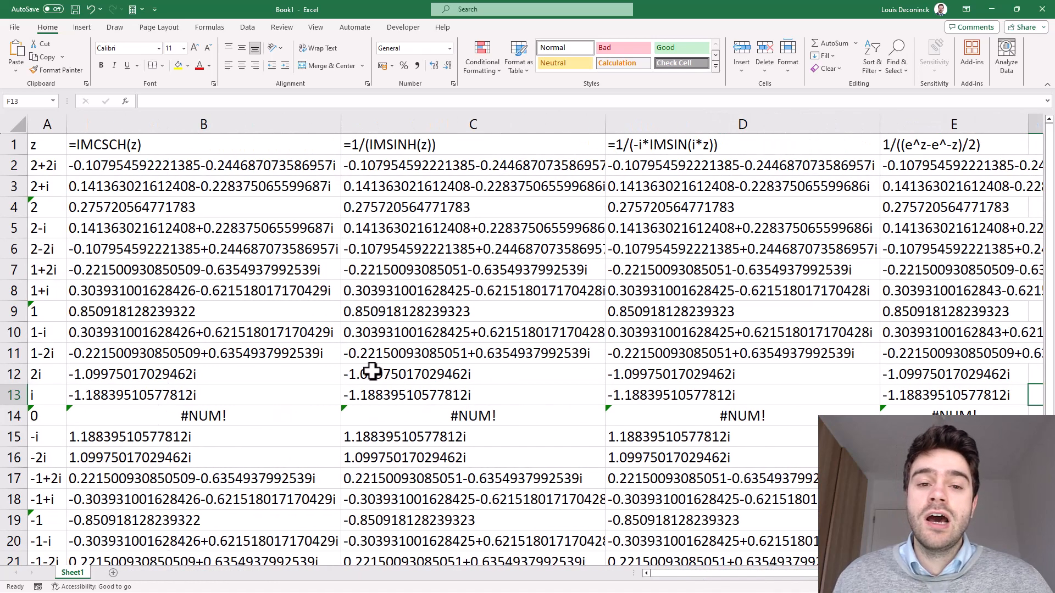
click(185, 168)
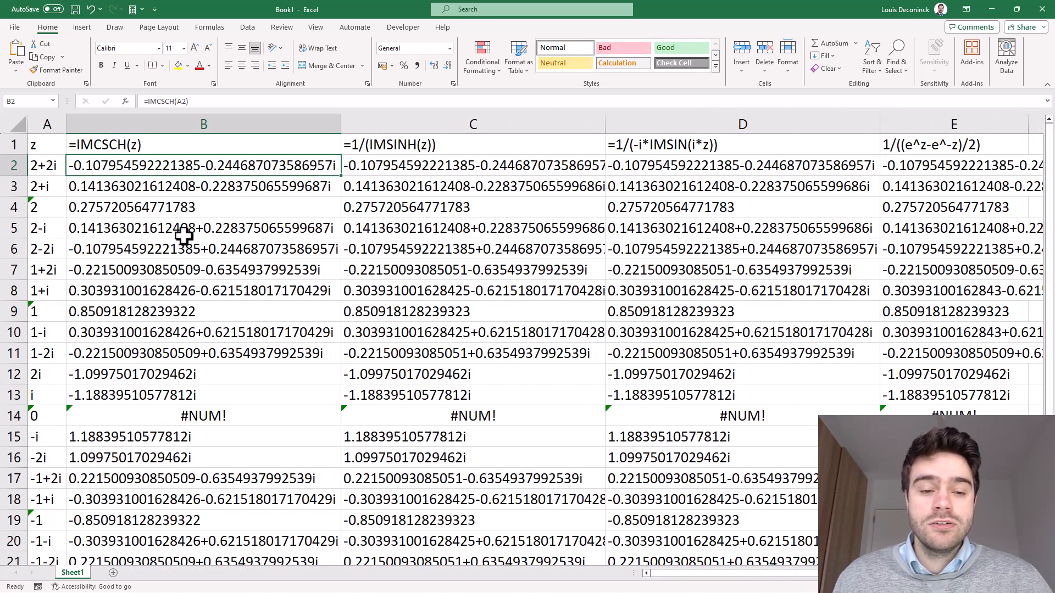